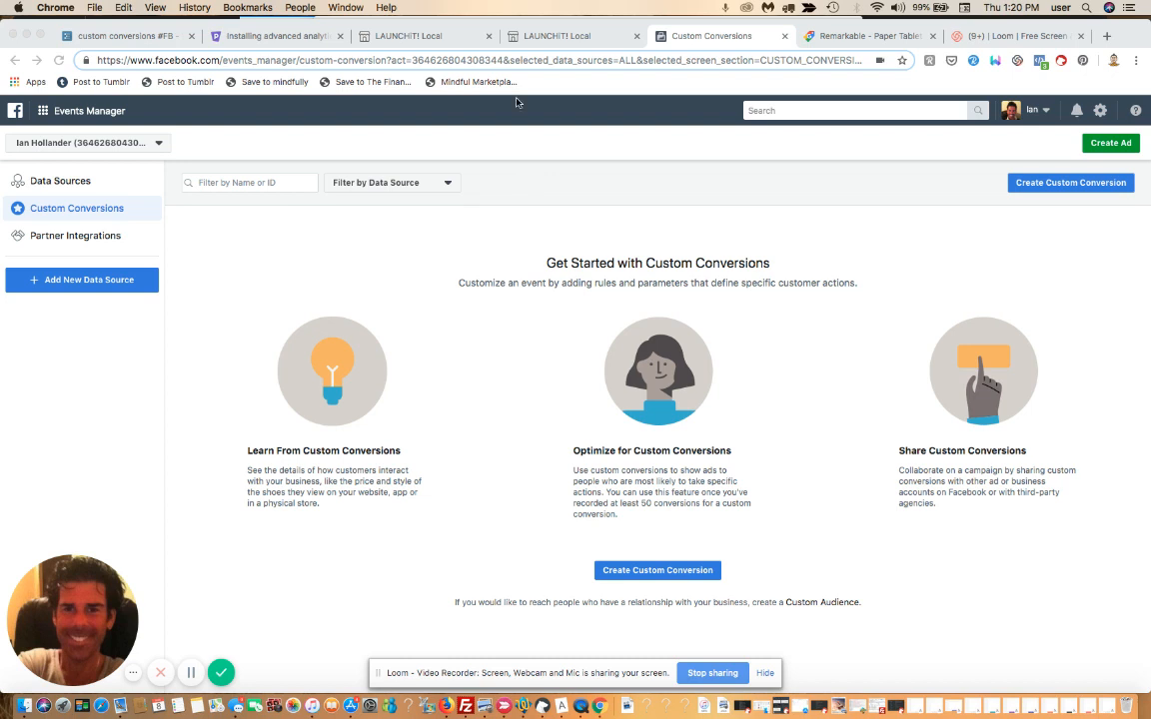
Bring the first 'LAUNCHiT! Local' Podia tab, the course sales page, to the front
left_click(428, 36)
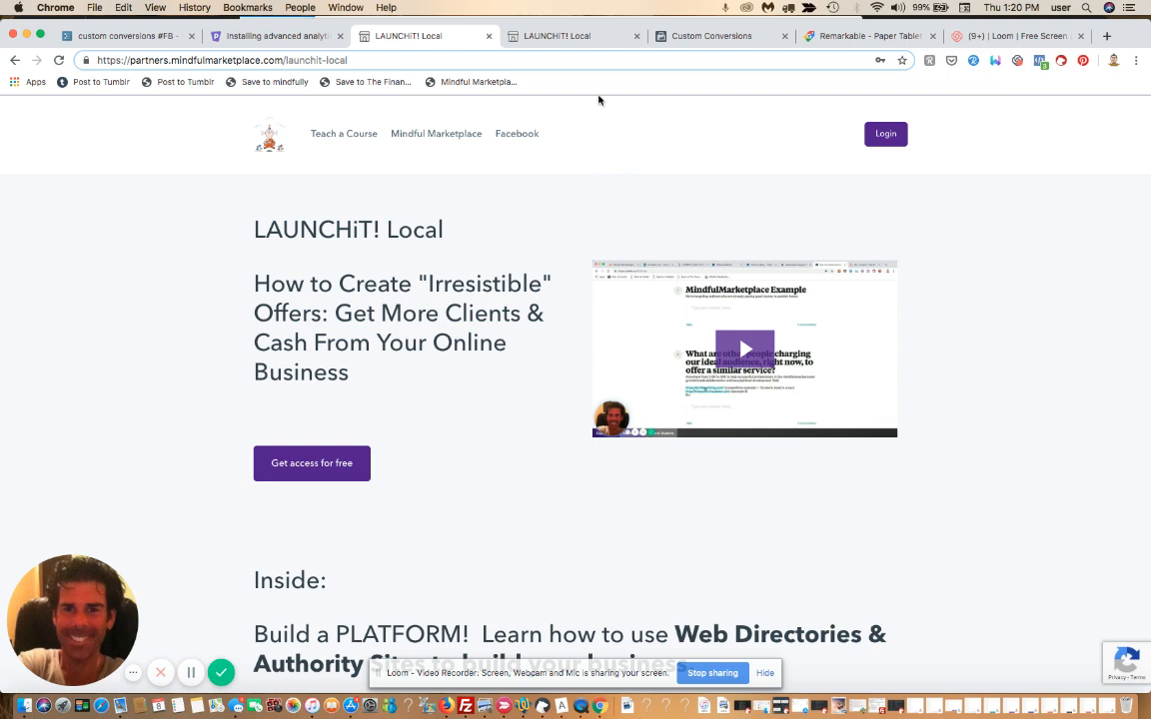
Compare the /thanks thank-you page address with the sales page, then go back to Custom Conversions
left_click(586, 42)
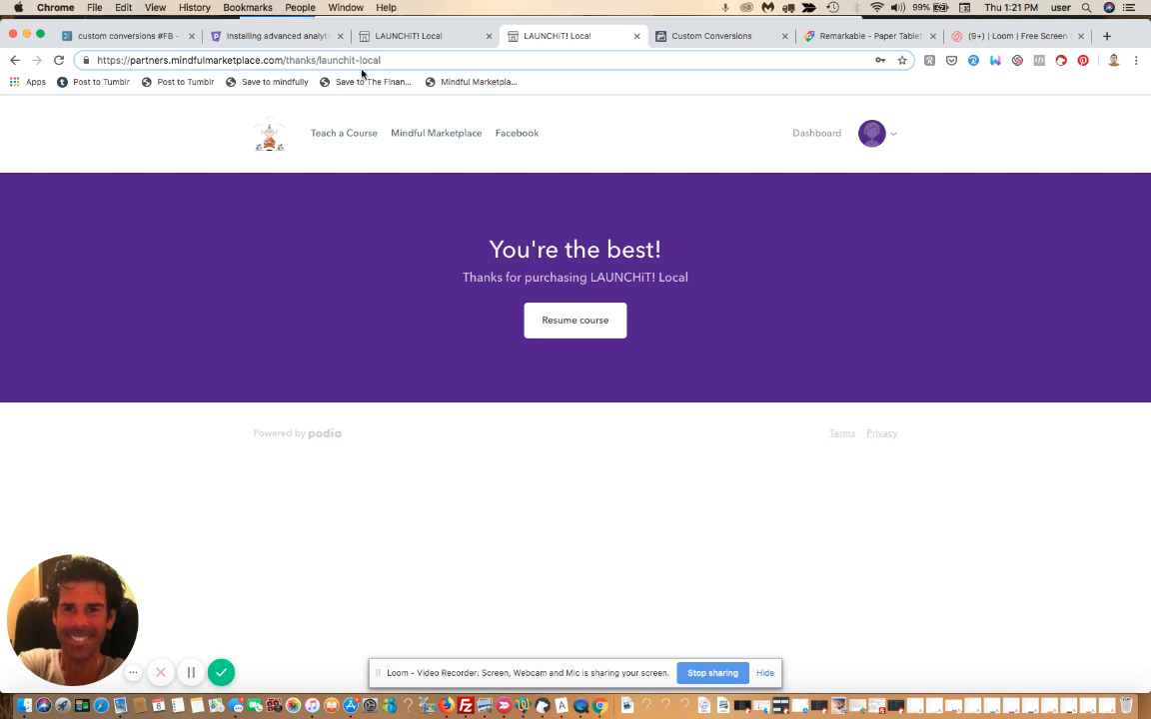
left_click(379, 61)
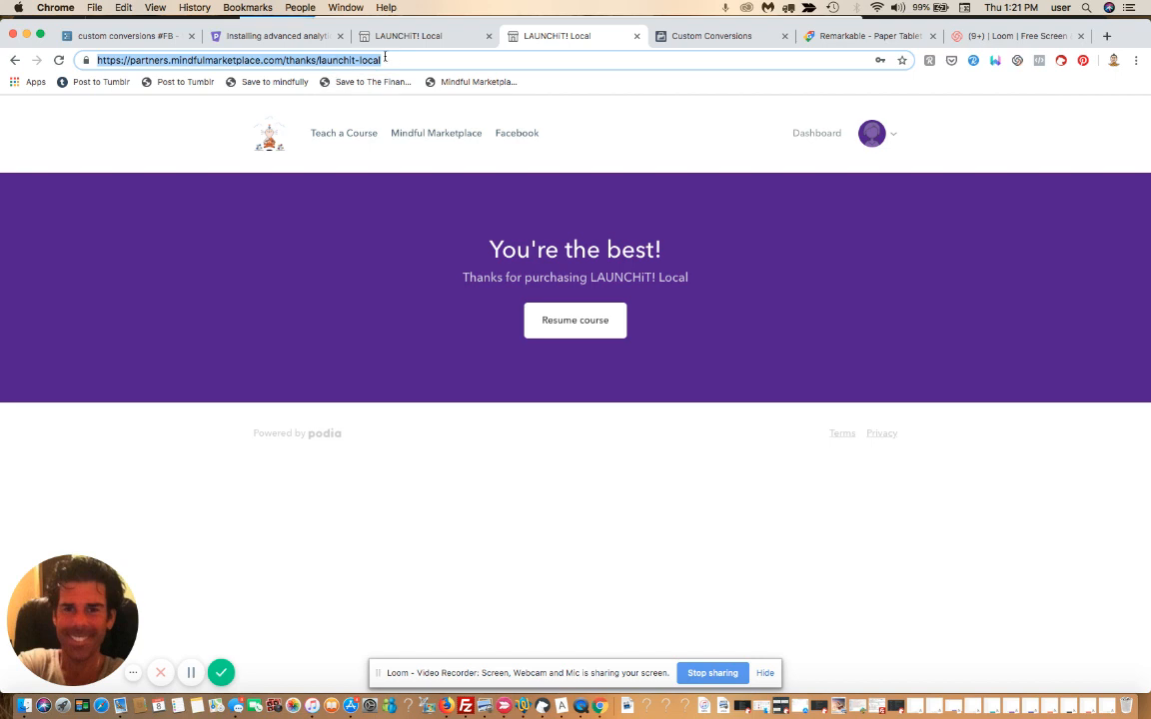
left_click(402, 40)
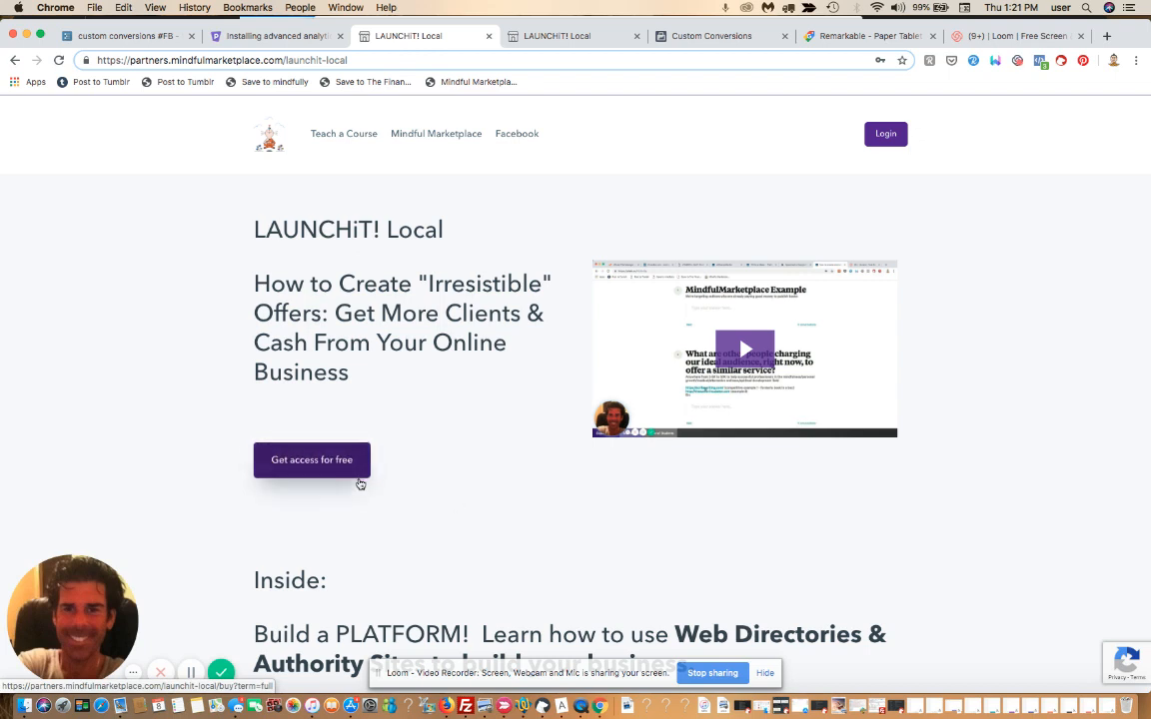
left_click(712, 36)
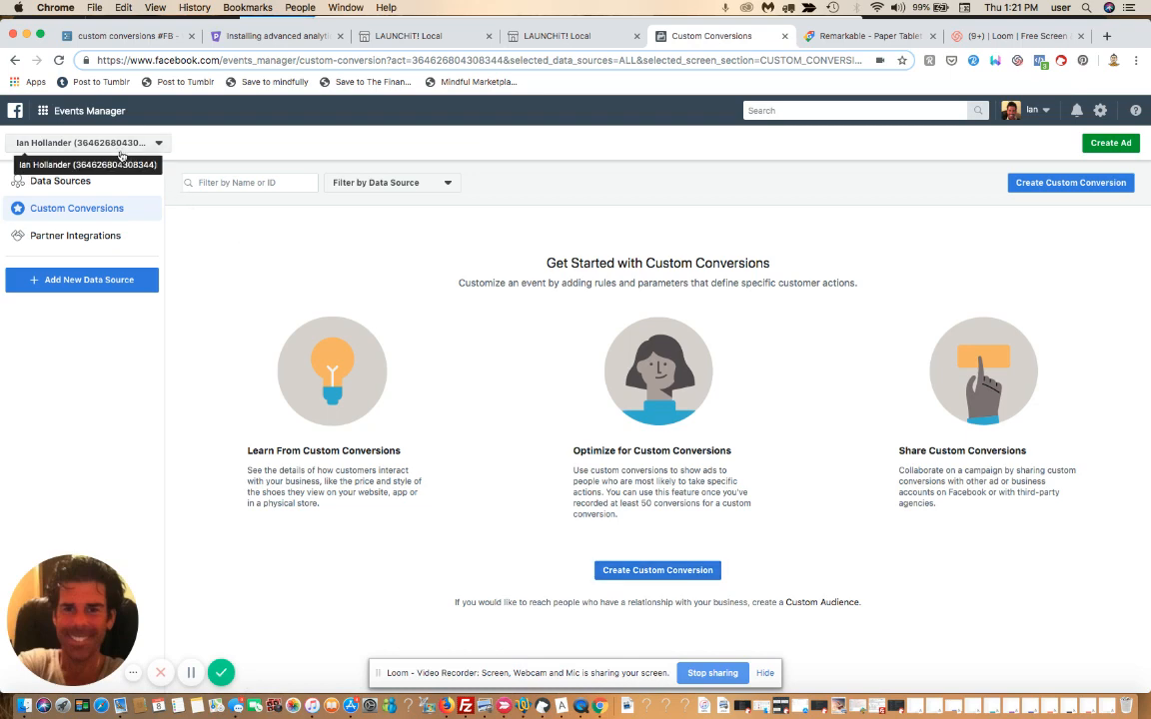
Begin a new custom conversion and switch to the LAUNCHiT! Local sales page
left_click(649, 568)
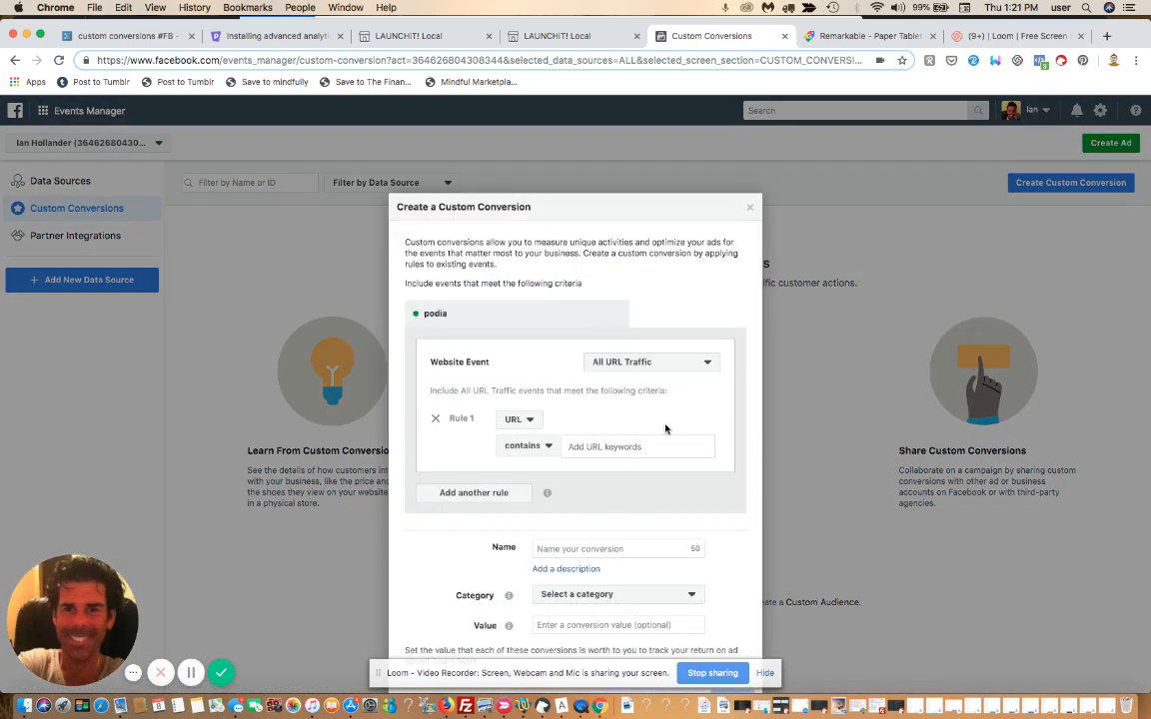
left_click(404, 36)
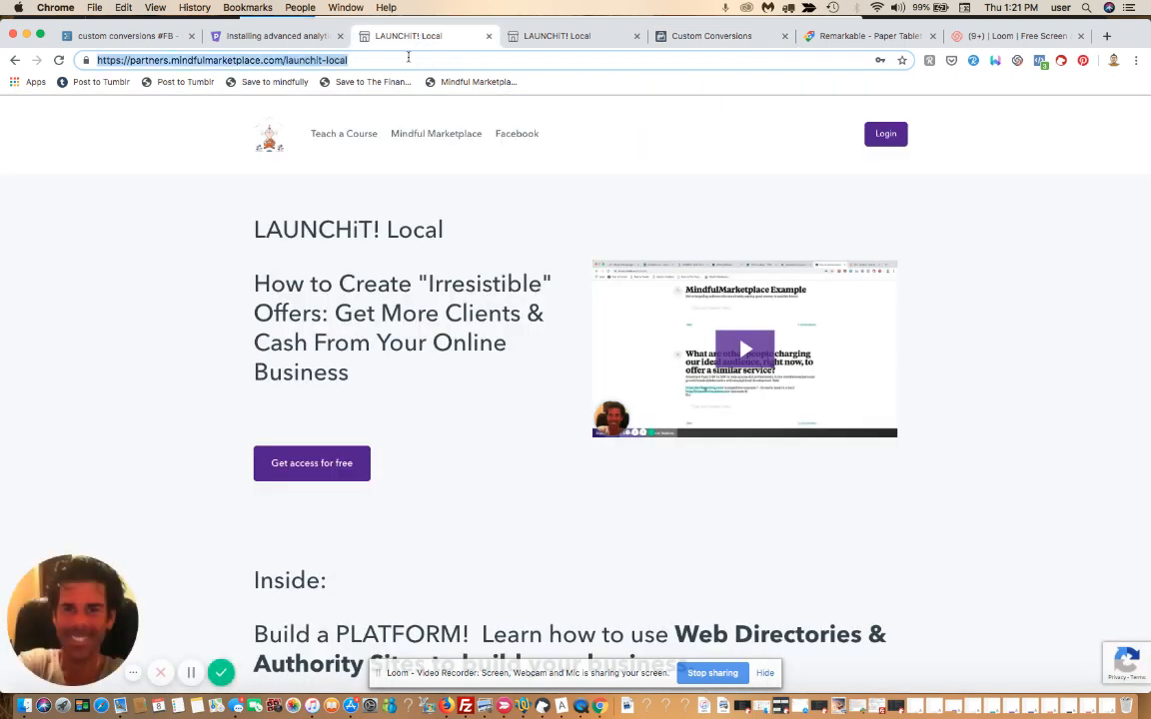
Copy the LAUNCHiT! Local /thanks page URL and return to the Create a Custom Conversion form
left_click(577, 38)
left_click(711, 37)
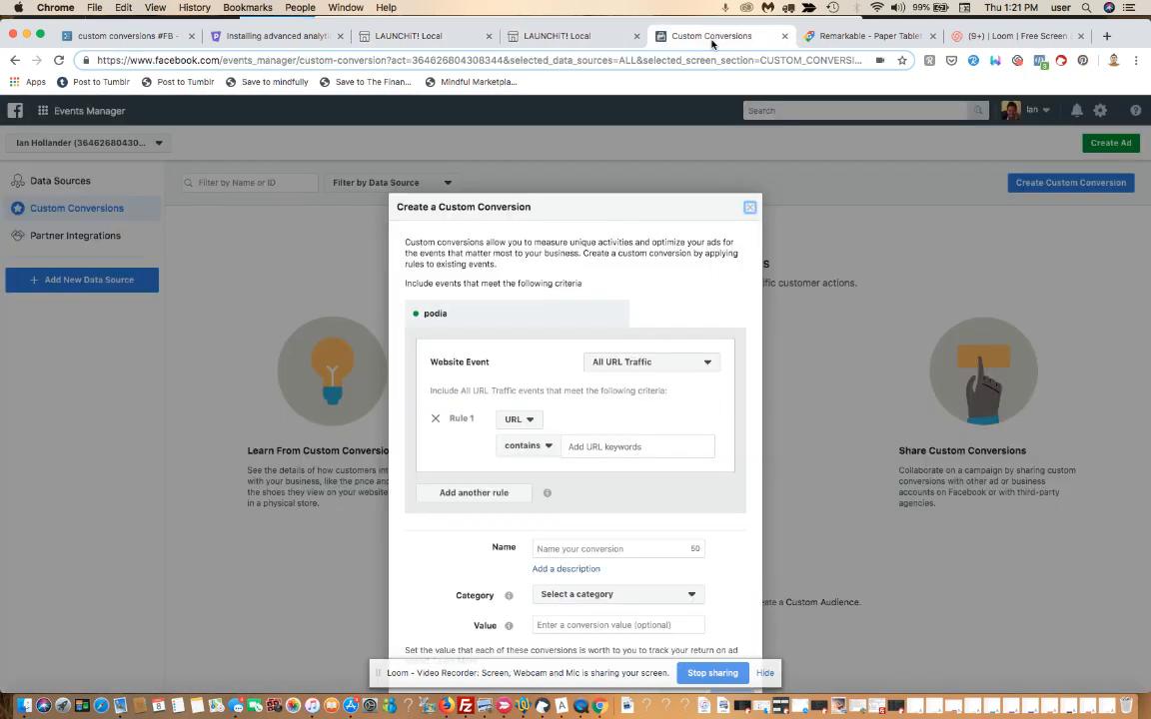
left_click(550, 38)
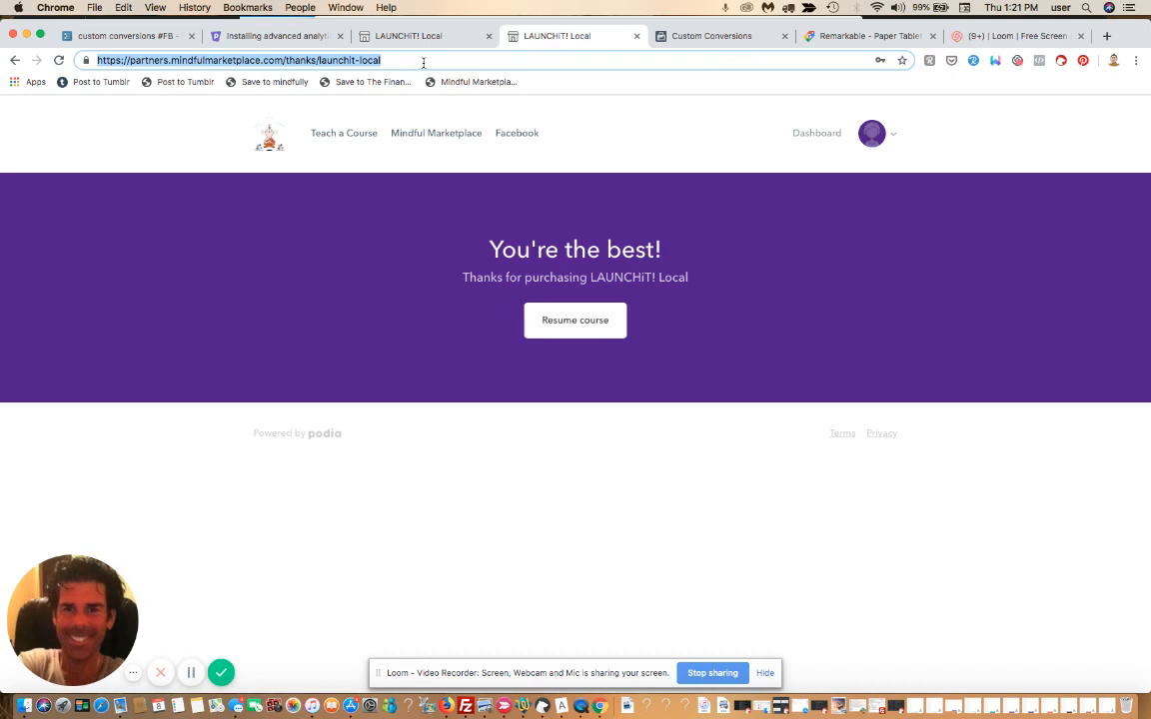
left_click(424, 62)
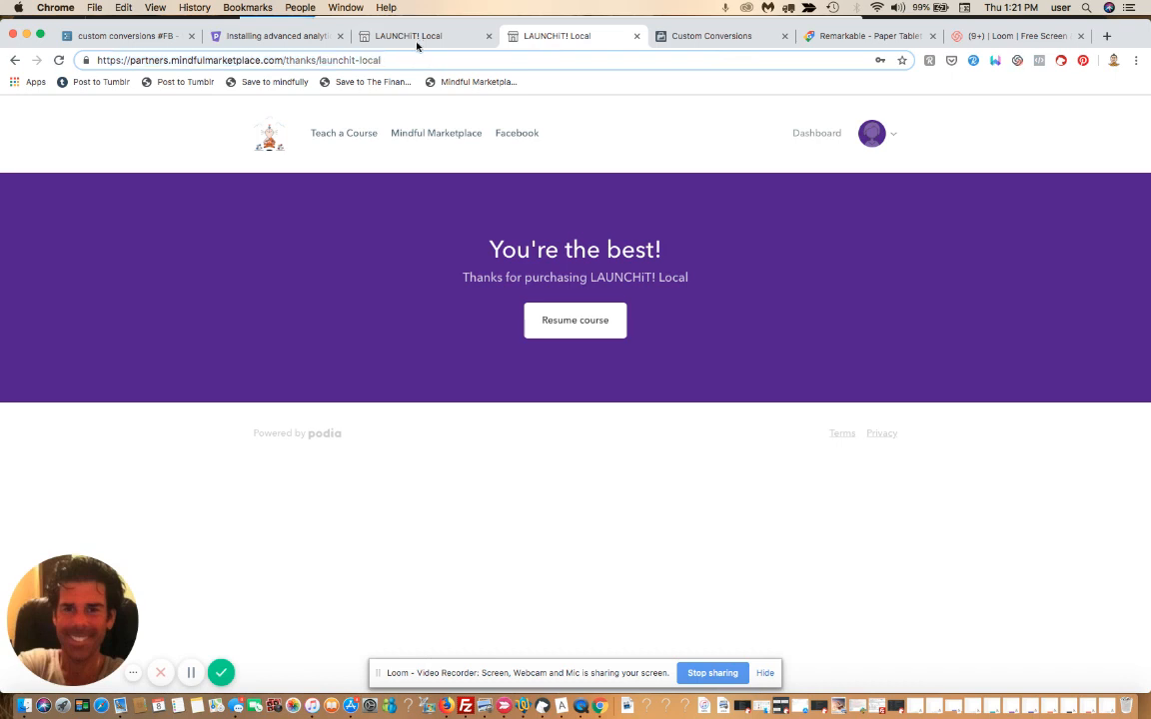
left_click(418, 42)
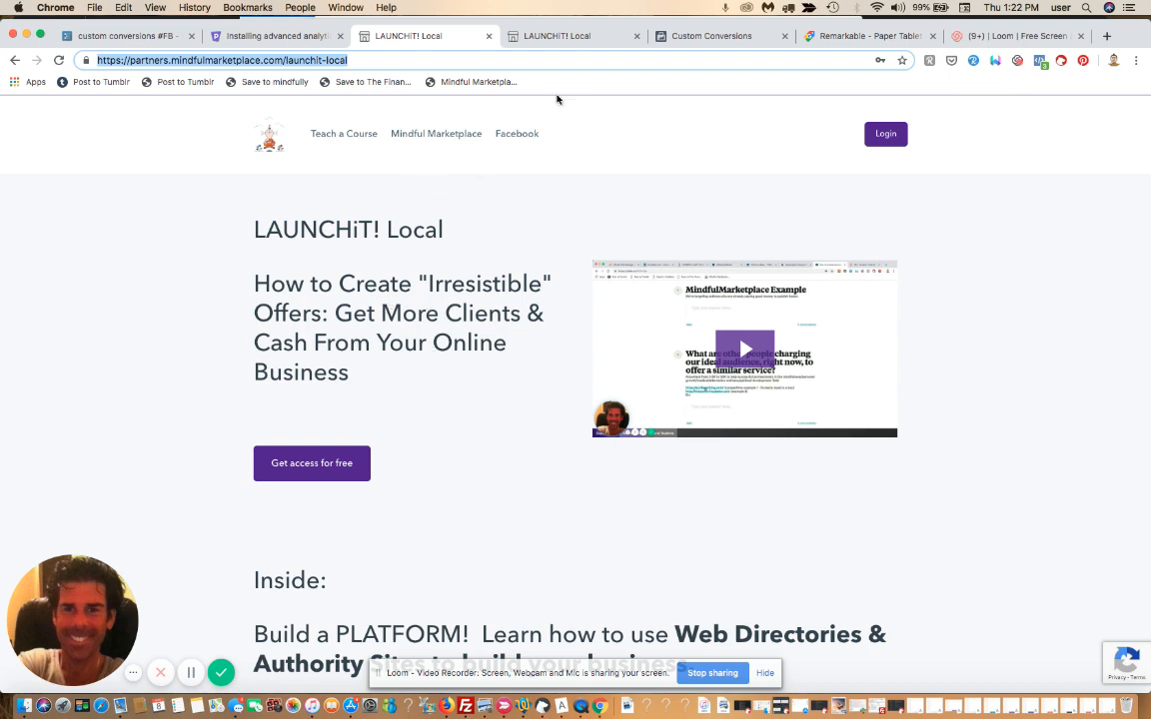
left_click(575, 40)
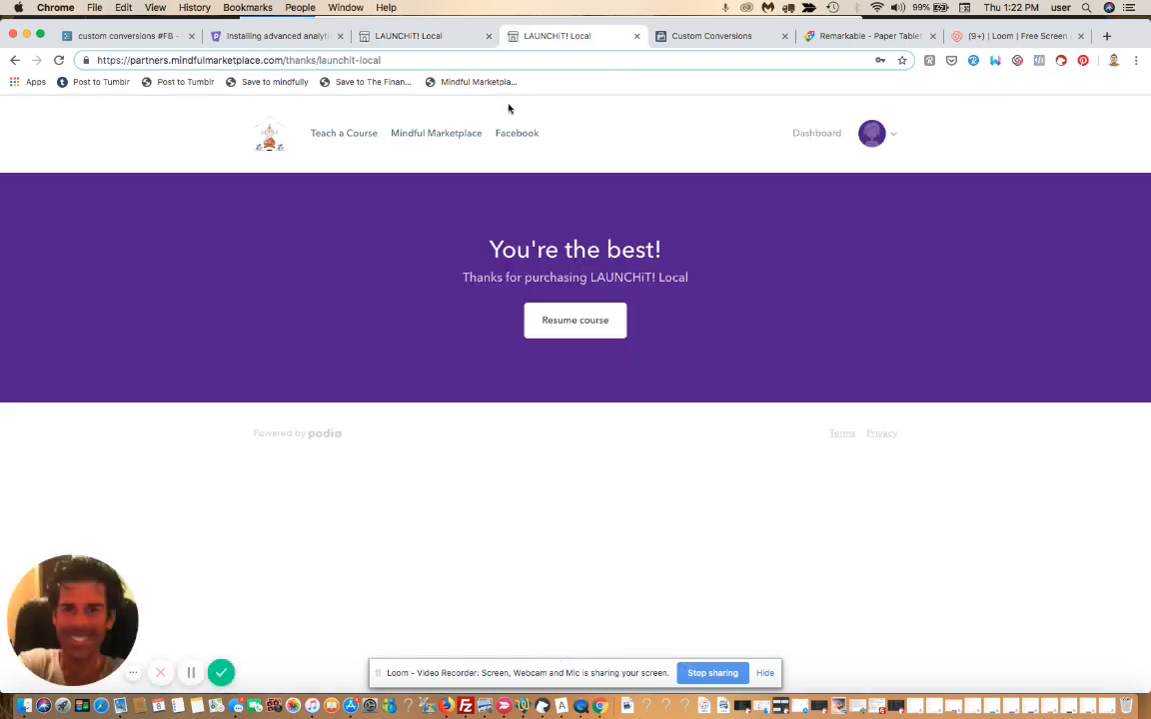
left_click(403, 60)
key("super+c")
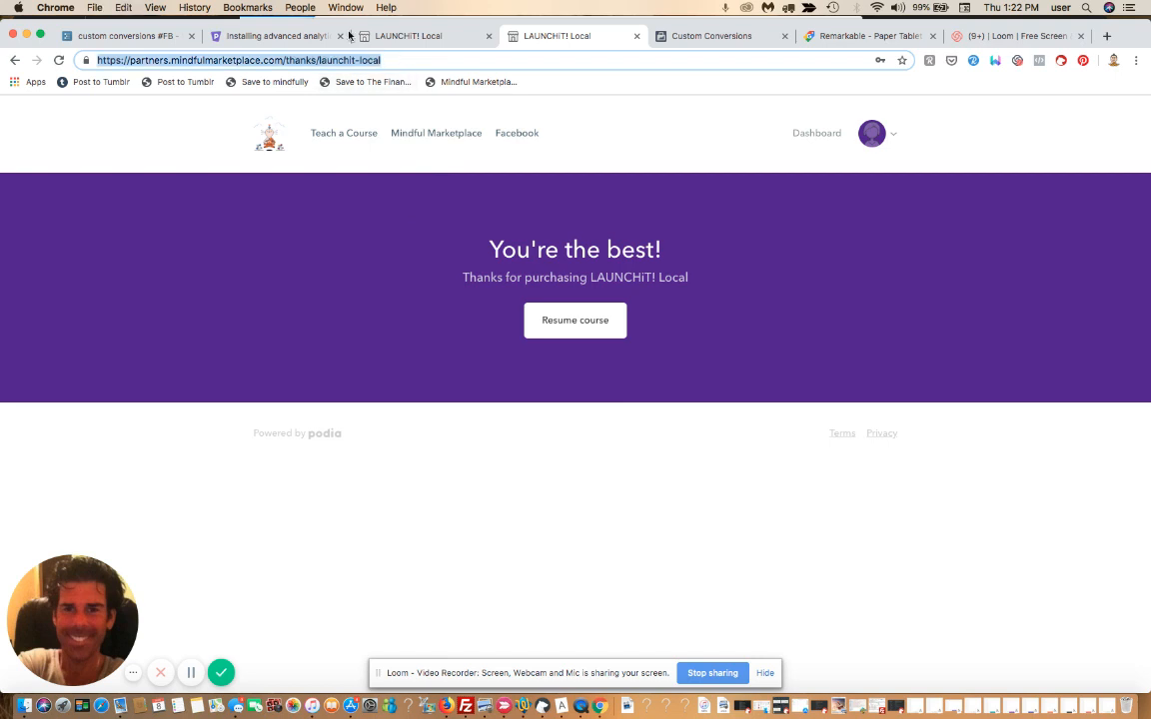
left_click(701, 37)
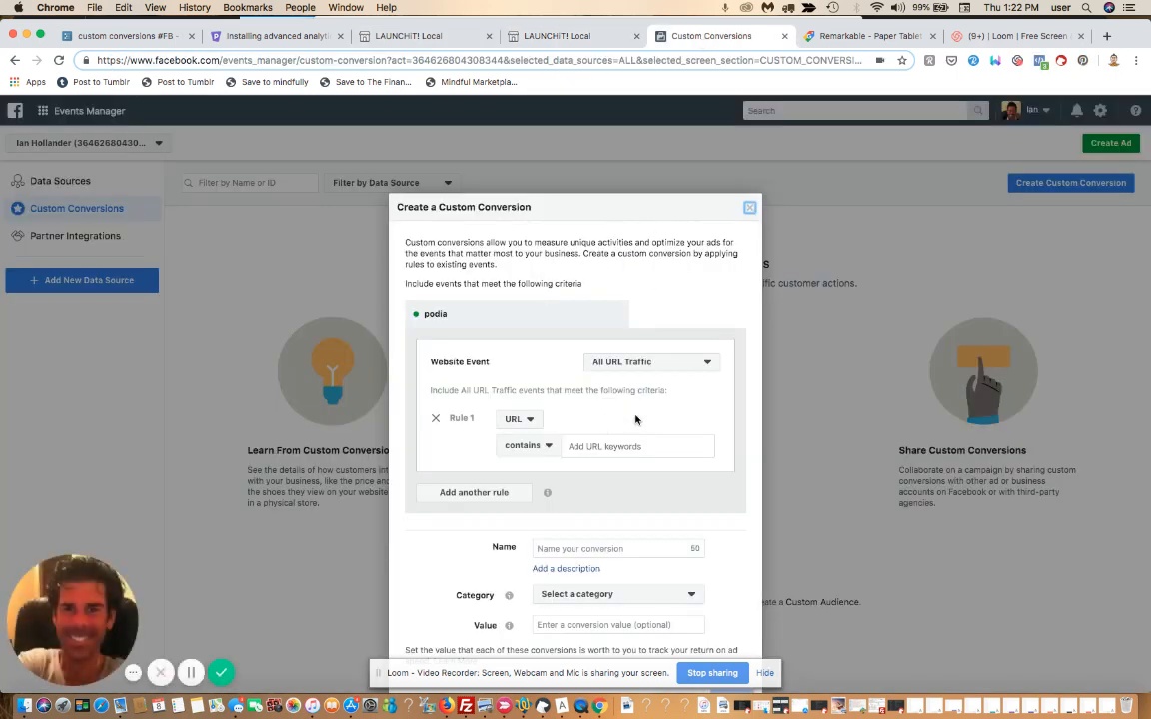
Set Rule 1 to URL equals the pasted LAUNCHiT! Local thank-you page address
left_click(597, 447)
left_click(531, 426)
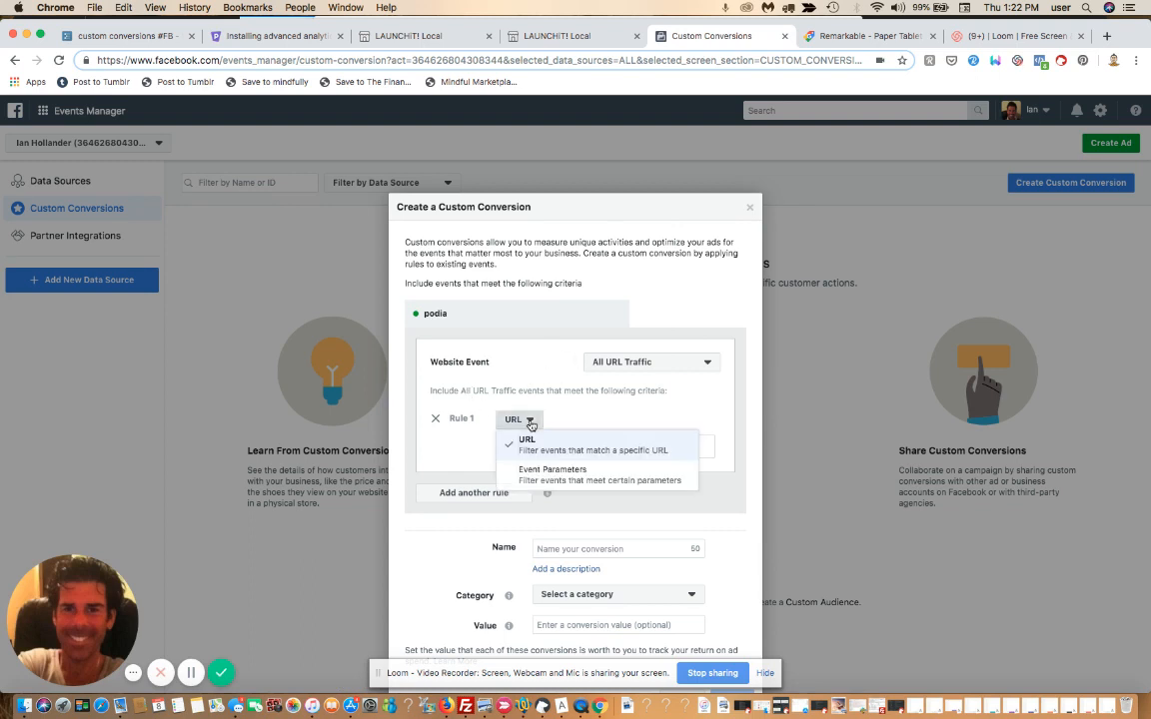
left_click(530, 424)
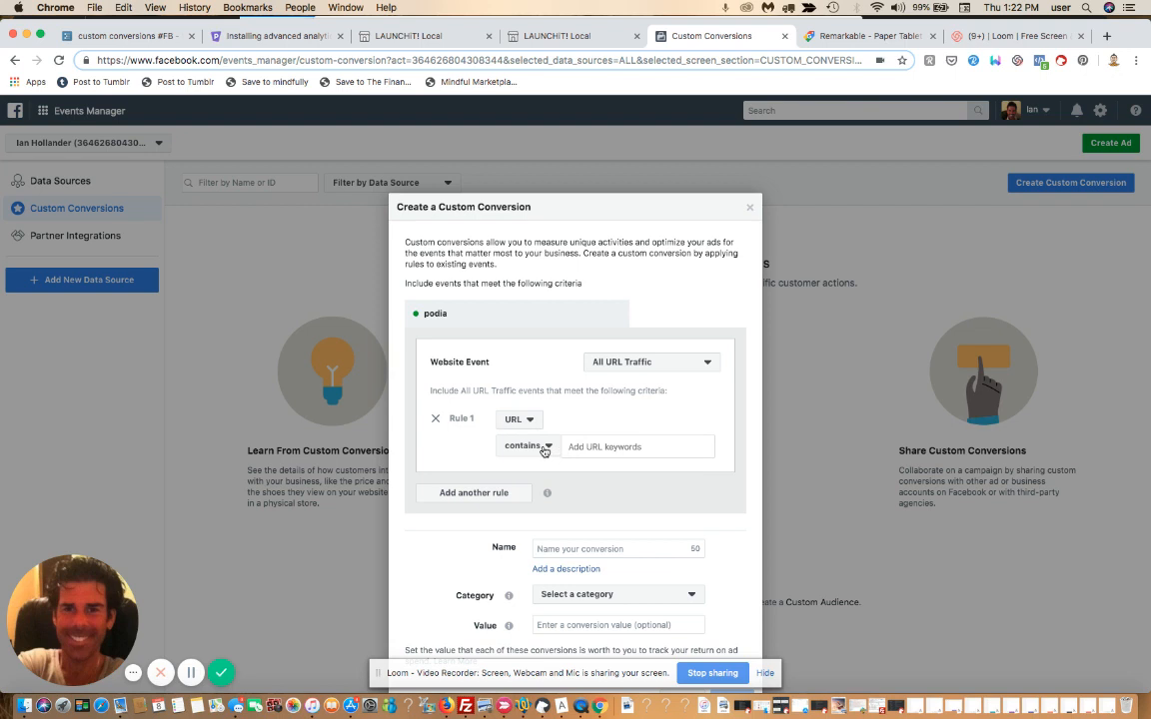
left_click(544, 448)
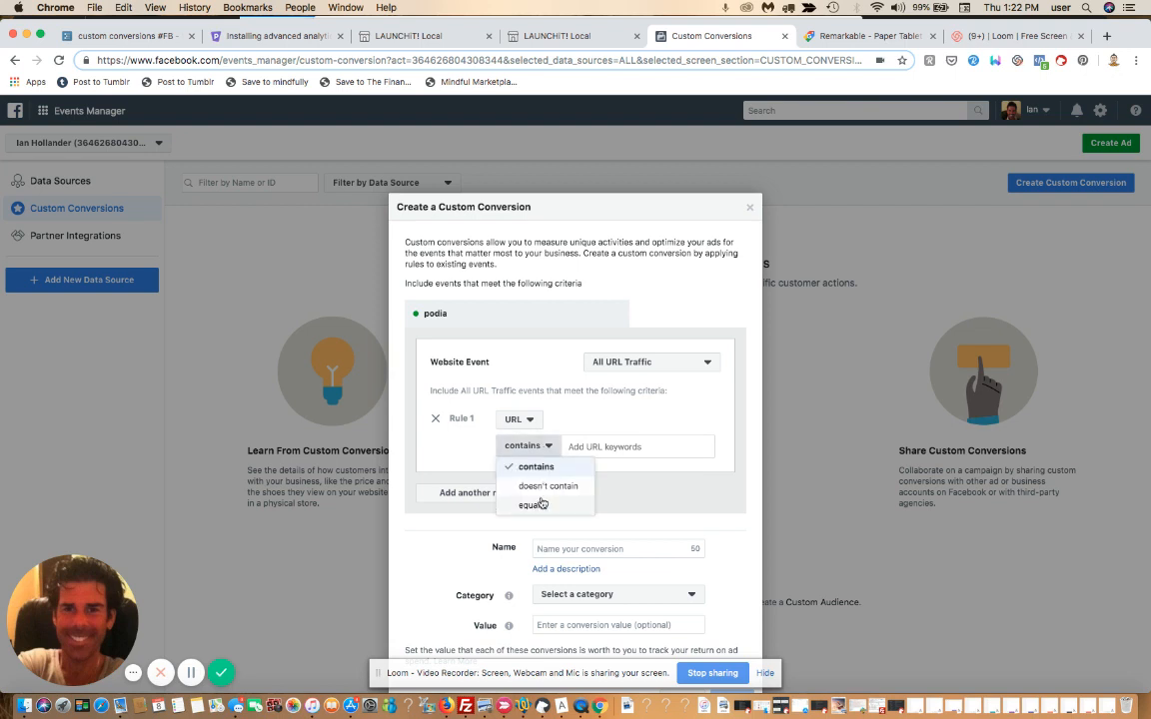
left_click(531, 505)
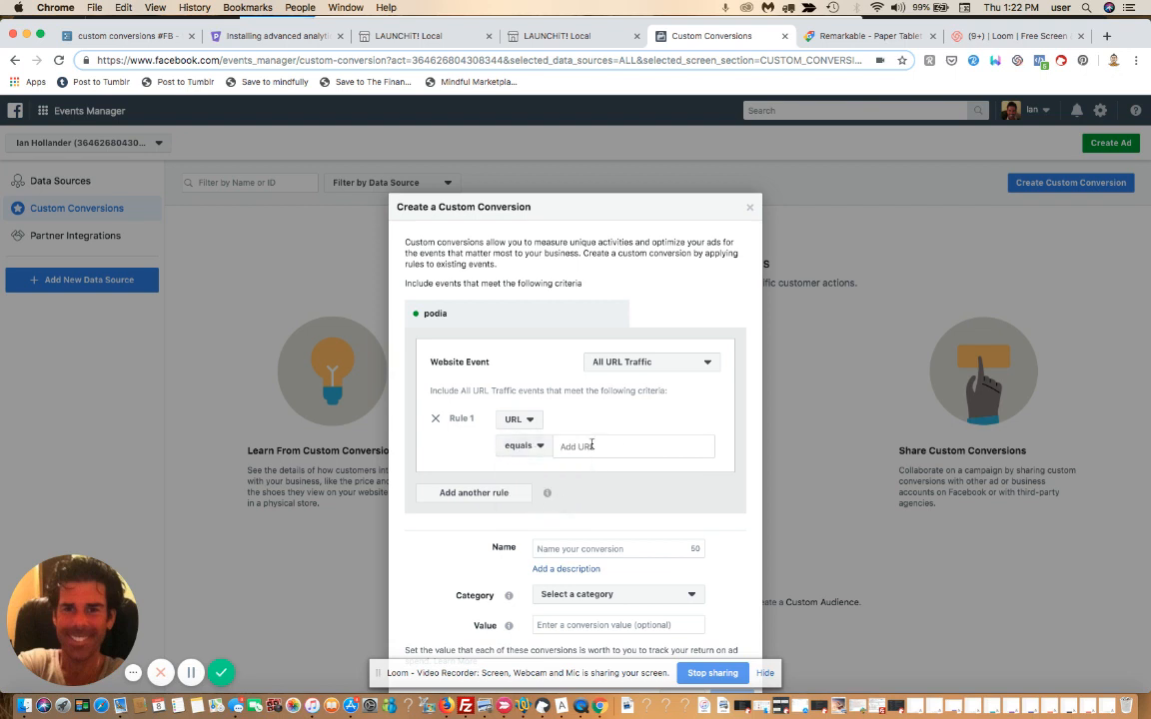
left_click(592, 446)
key("super+v")
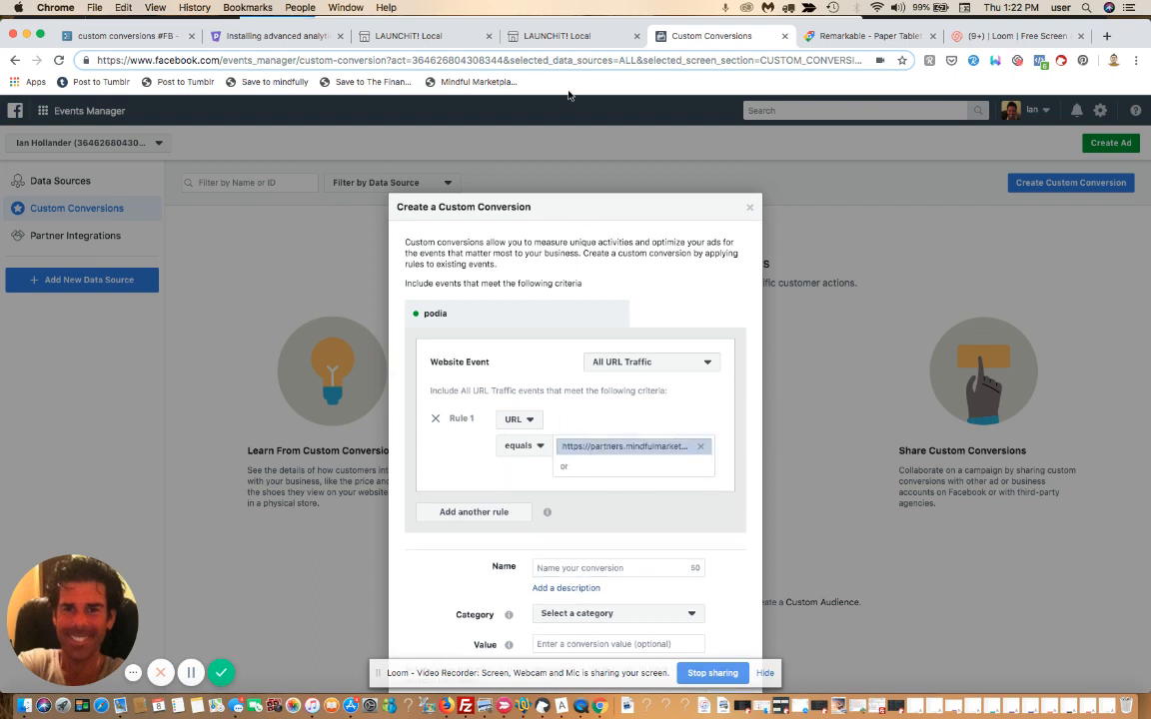
left_click(558, 38)
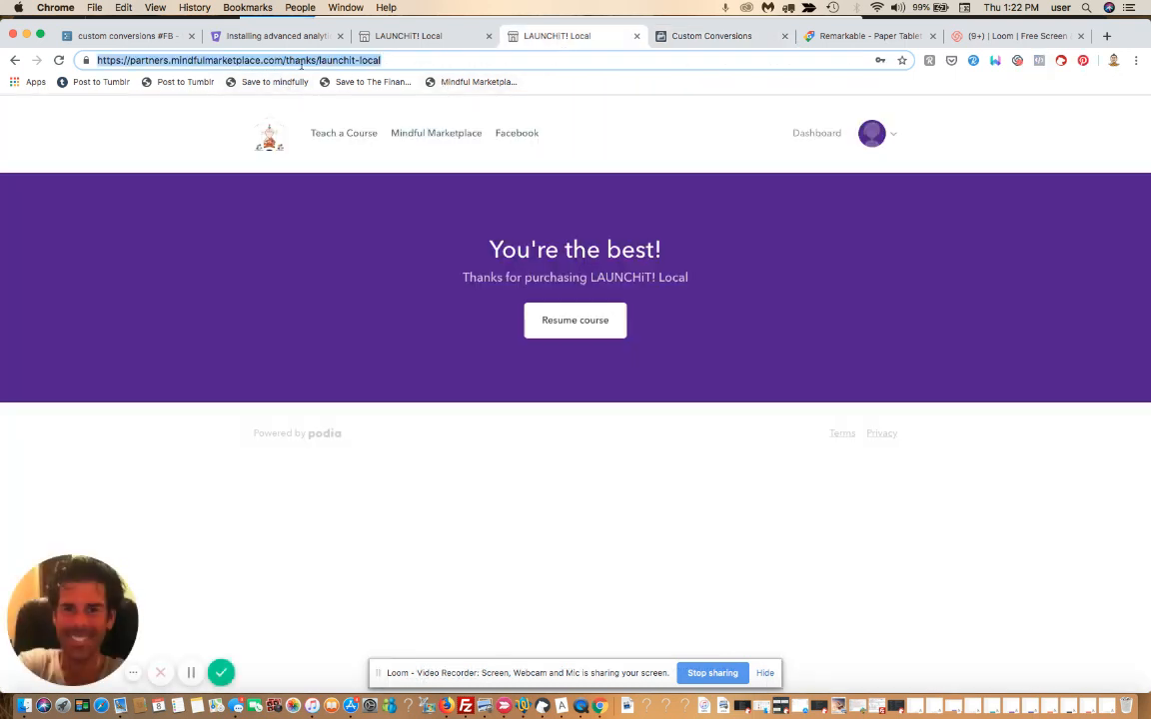
Check the sales page URL against the 'Installing advanced analytics' article's /thanks address format
left_click(440, 37)
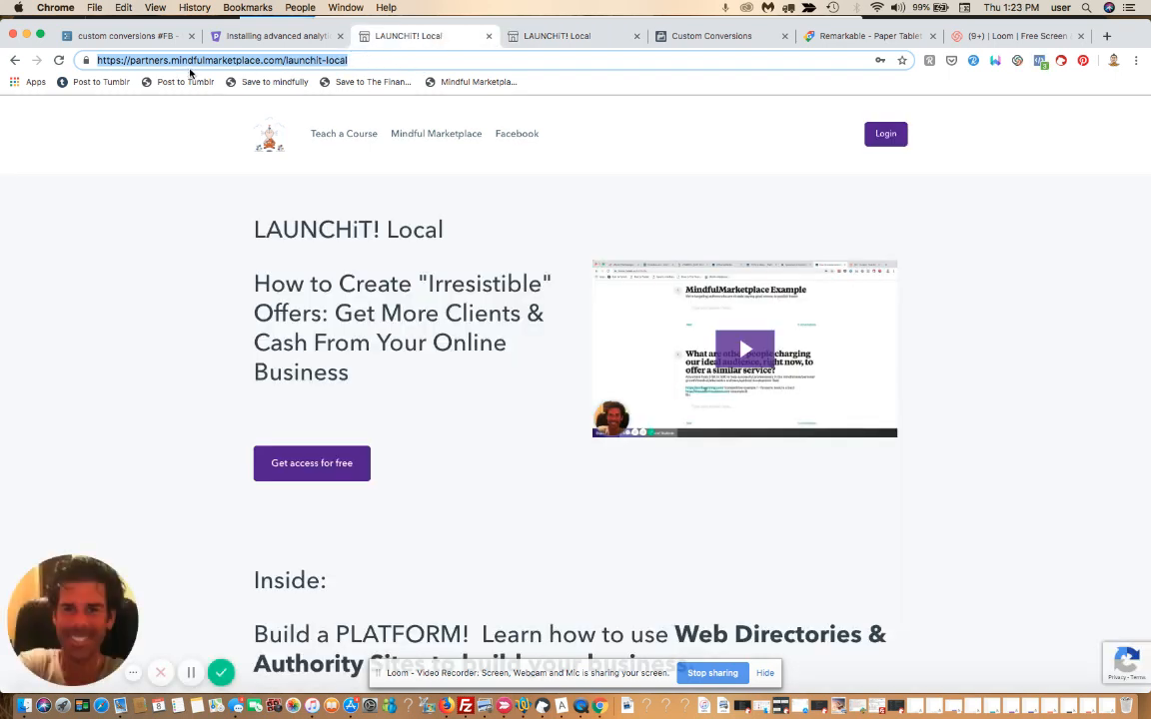
left_click(370, 61)
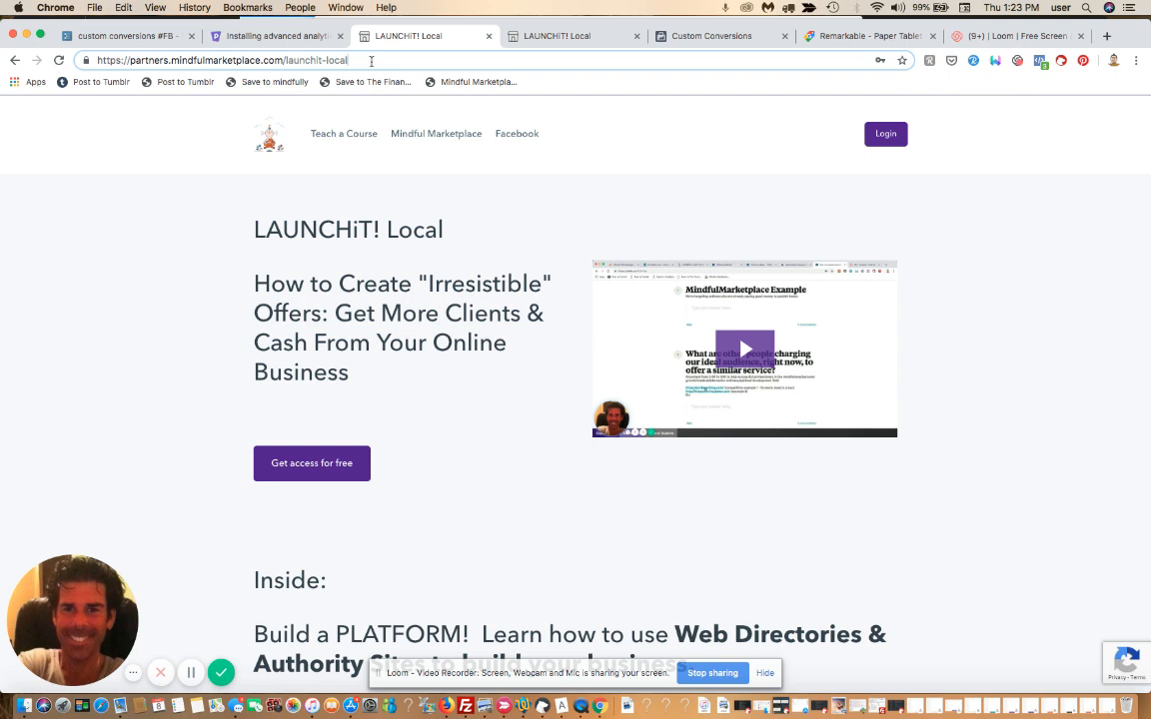
key("Left")
key("Left")
key("Left")
key("Left")
key("Left")
key("Left")
key("Left")
key("Left")
key("Left")
key("Left")
key("Left")
key("Left")
key("Left")
key("Left")
left_click(290, 33)
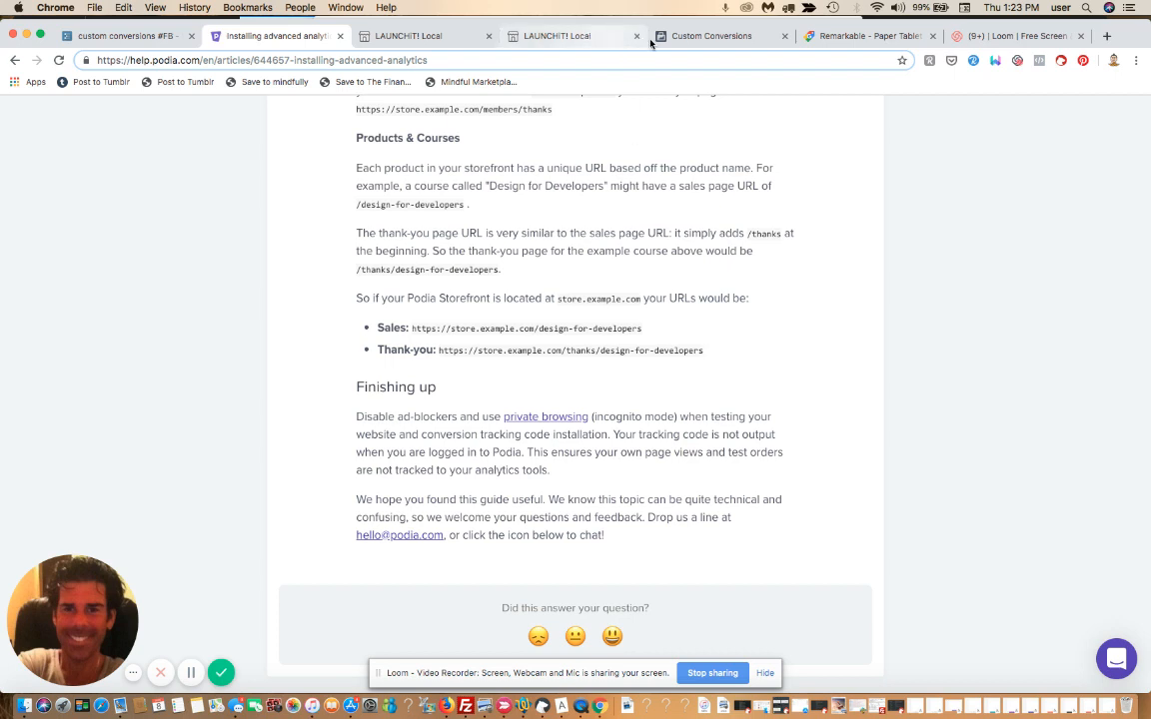
left_click(707, 36)
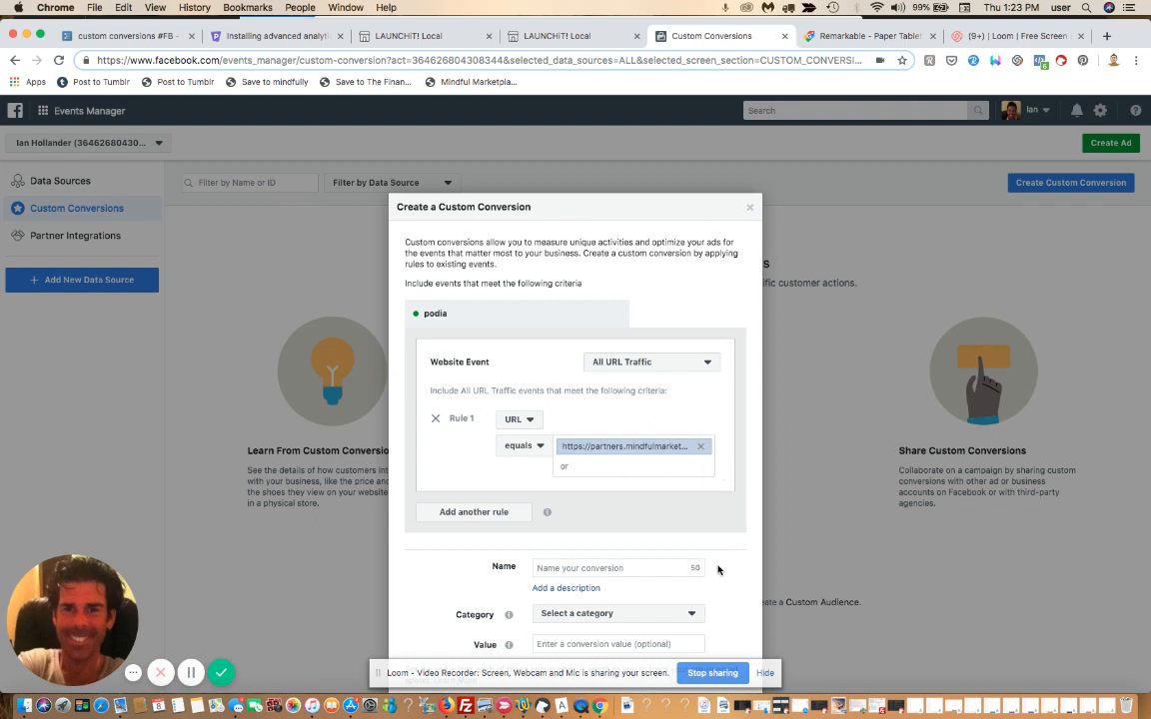
Name the custom conversion 'signed up for launchit local'
left_click(638, 568)
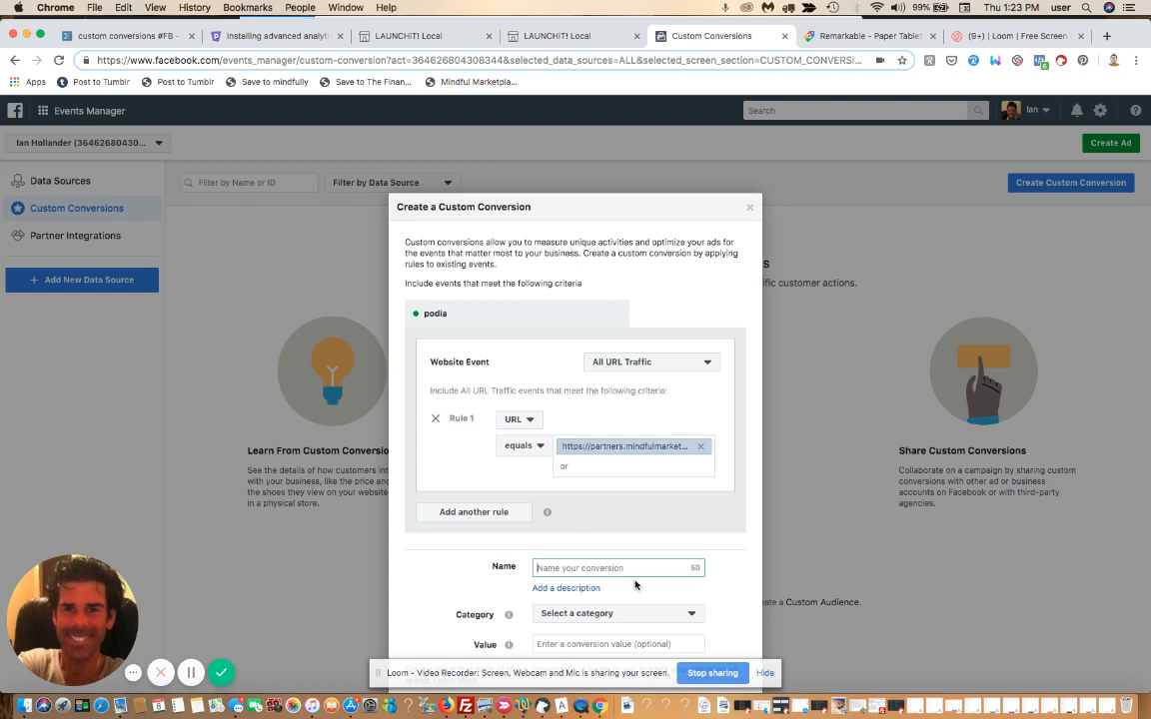
type("signed up for launchit local")
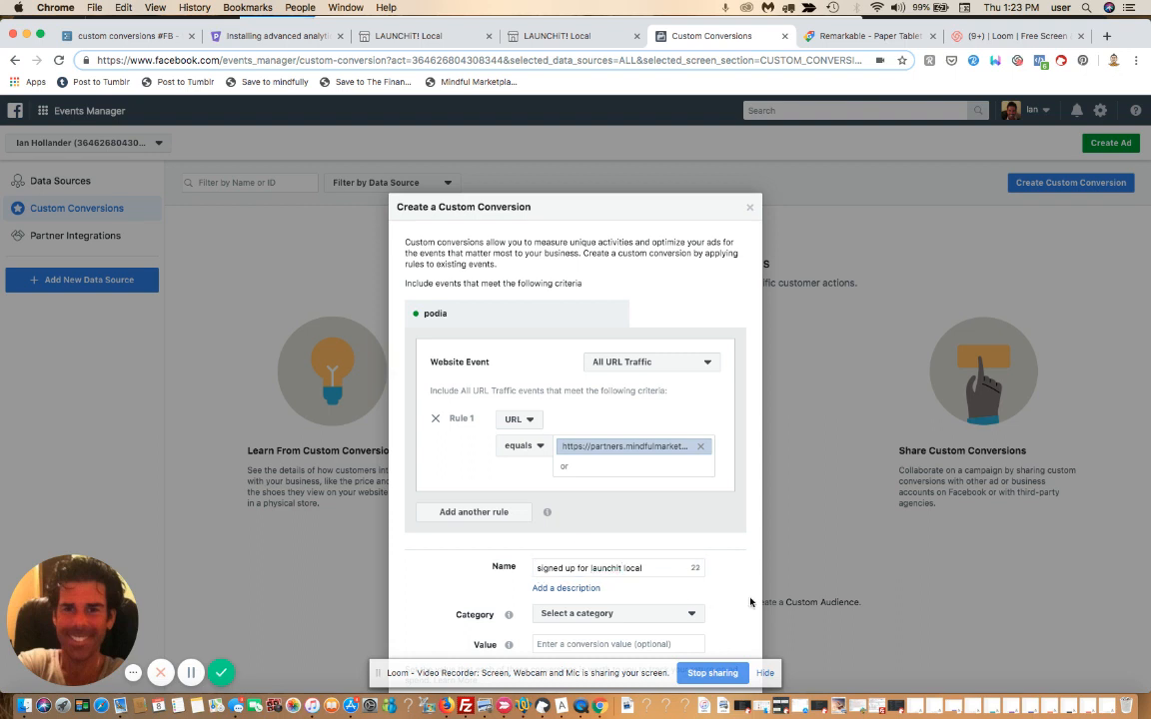
scroll(750, 603, "down", 3)
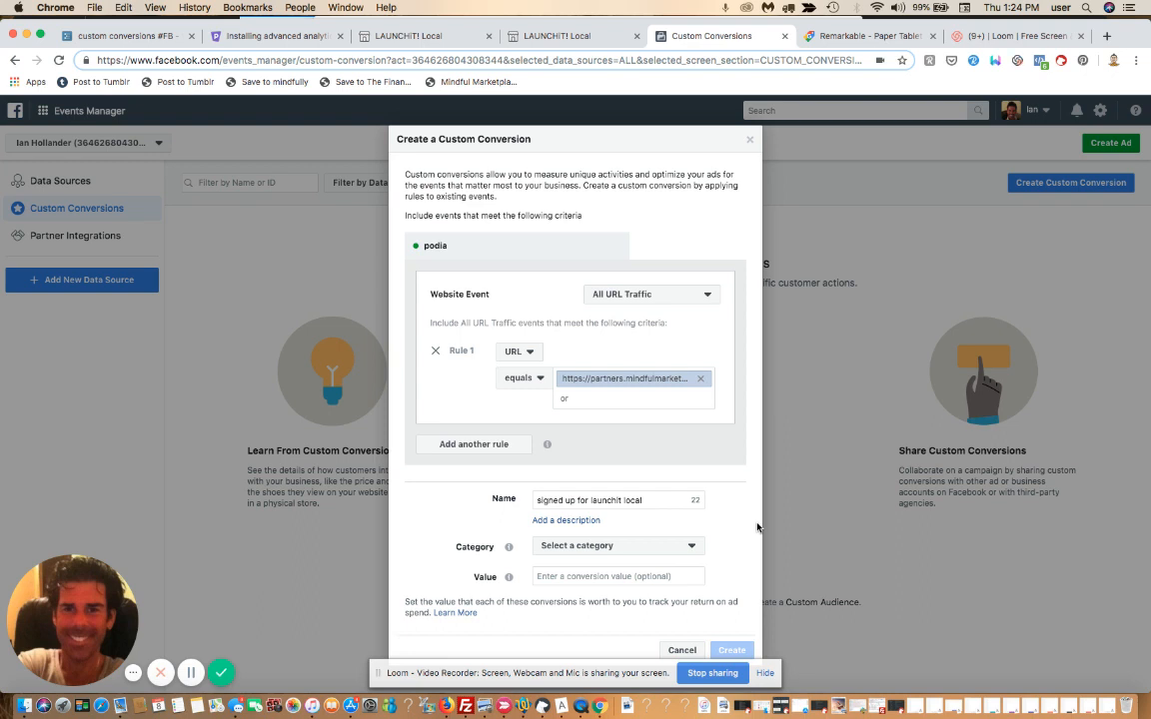
Pick Lead from the conversion's Category dropdown list
left_click(684, 548)
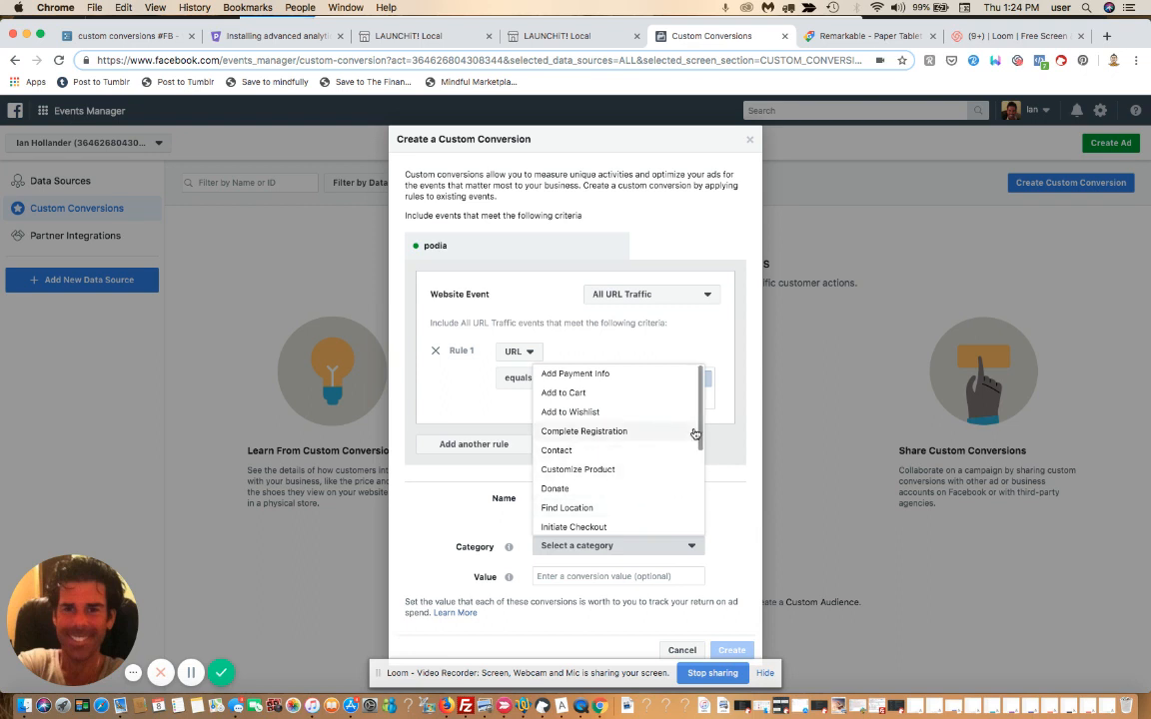
left_click_drag(699, 432, 698, 495)
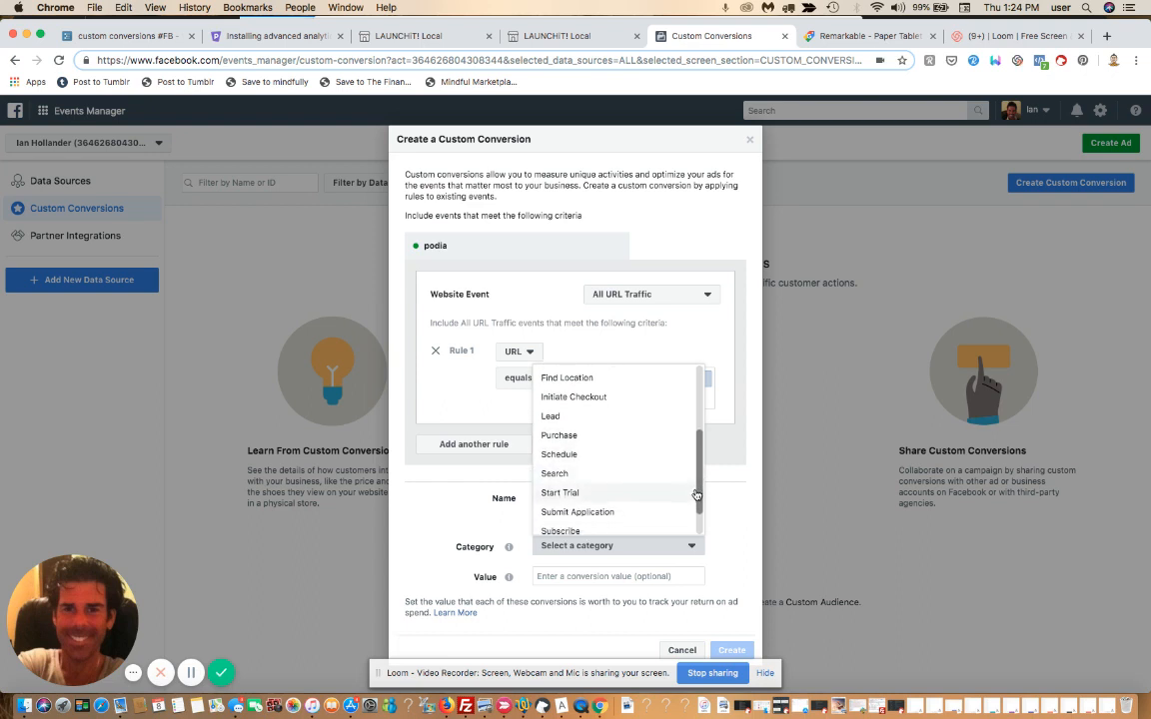
left_click(590, 425)
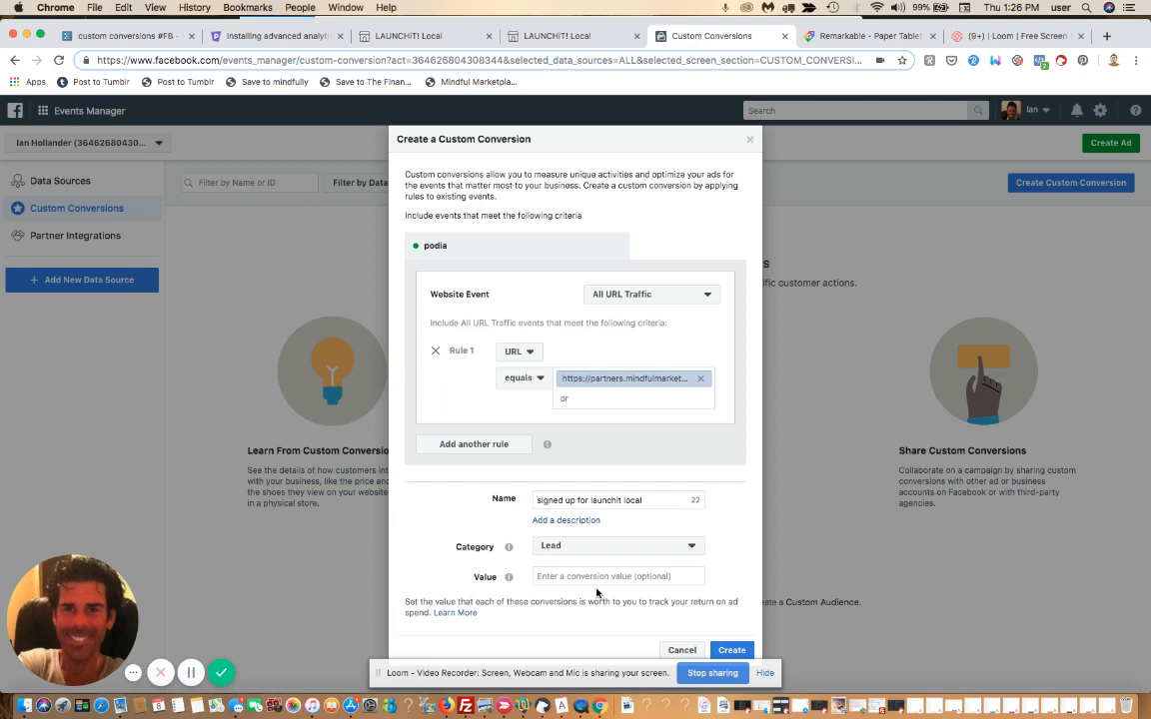
Save the 'signed up for launchit local' Lead conversion with the Create button
left_click(731, 651)
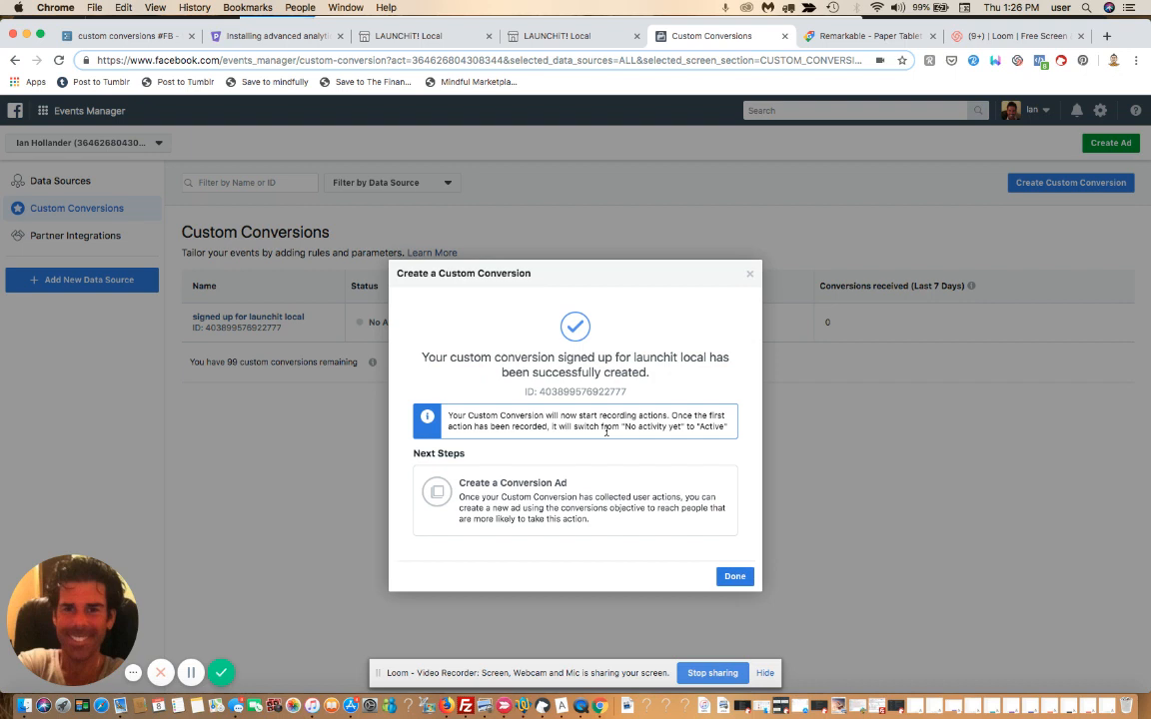
Glance at the thank-you tab, then settle on the LAUNCHiT! Local course landing page
left_click(356, 37)
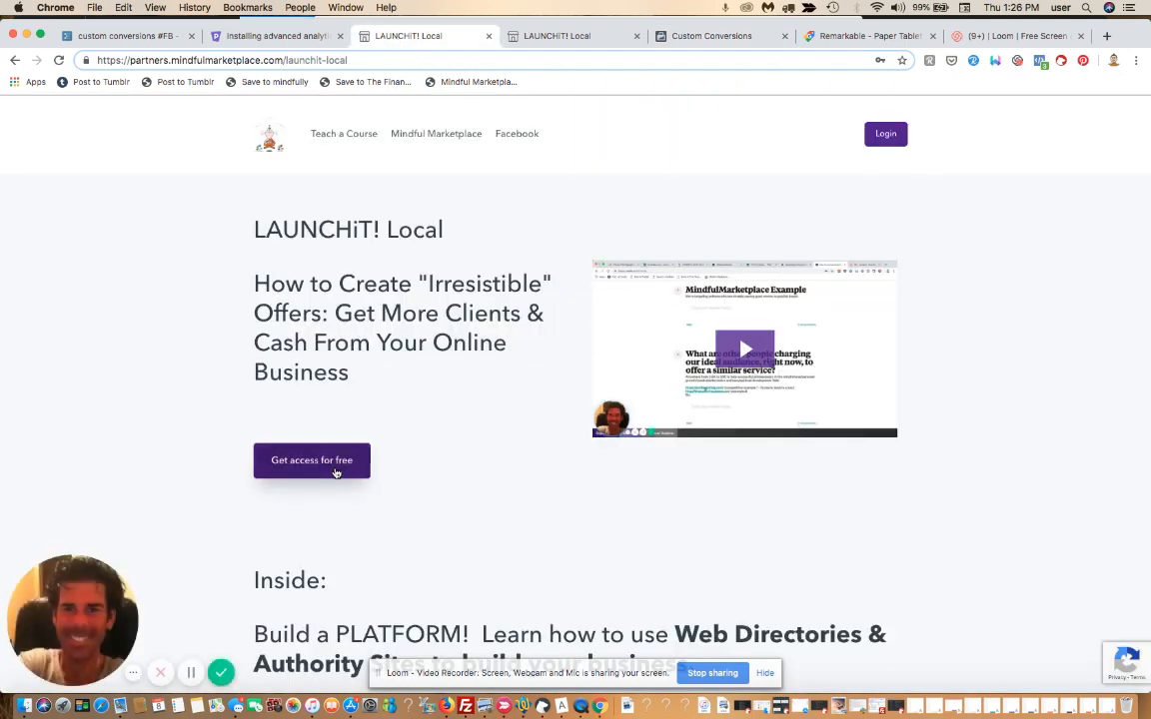
left_click(567, 36)
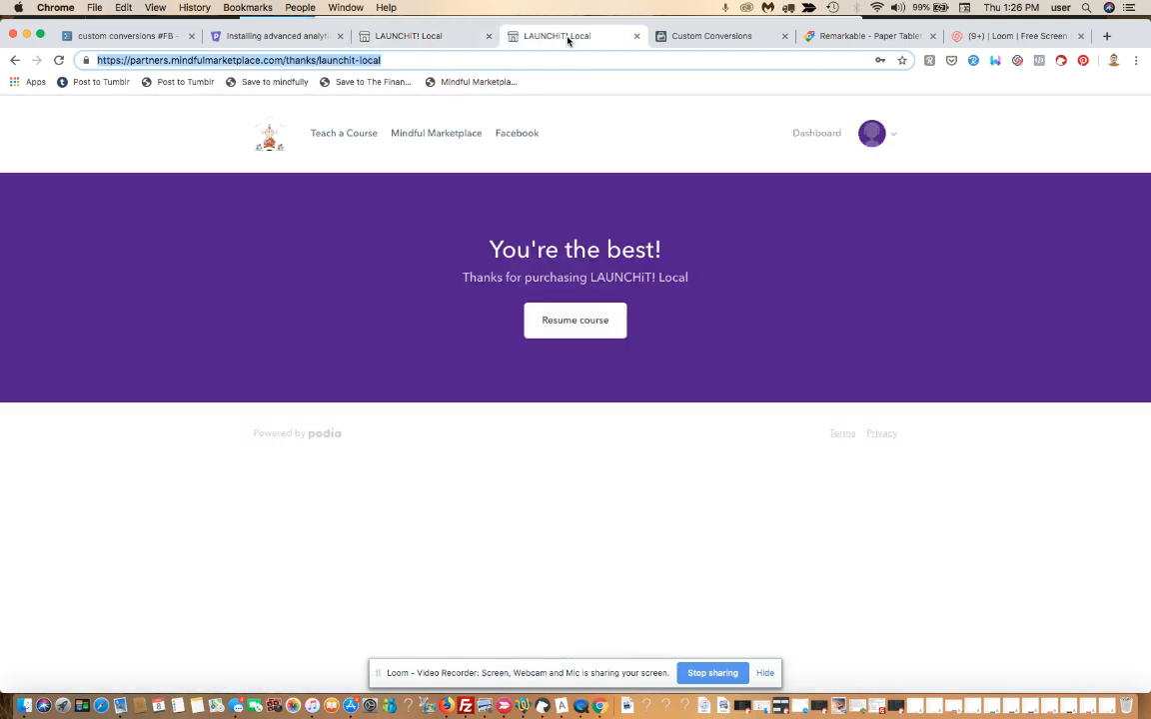
left_click(442, 38)
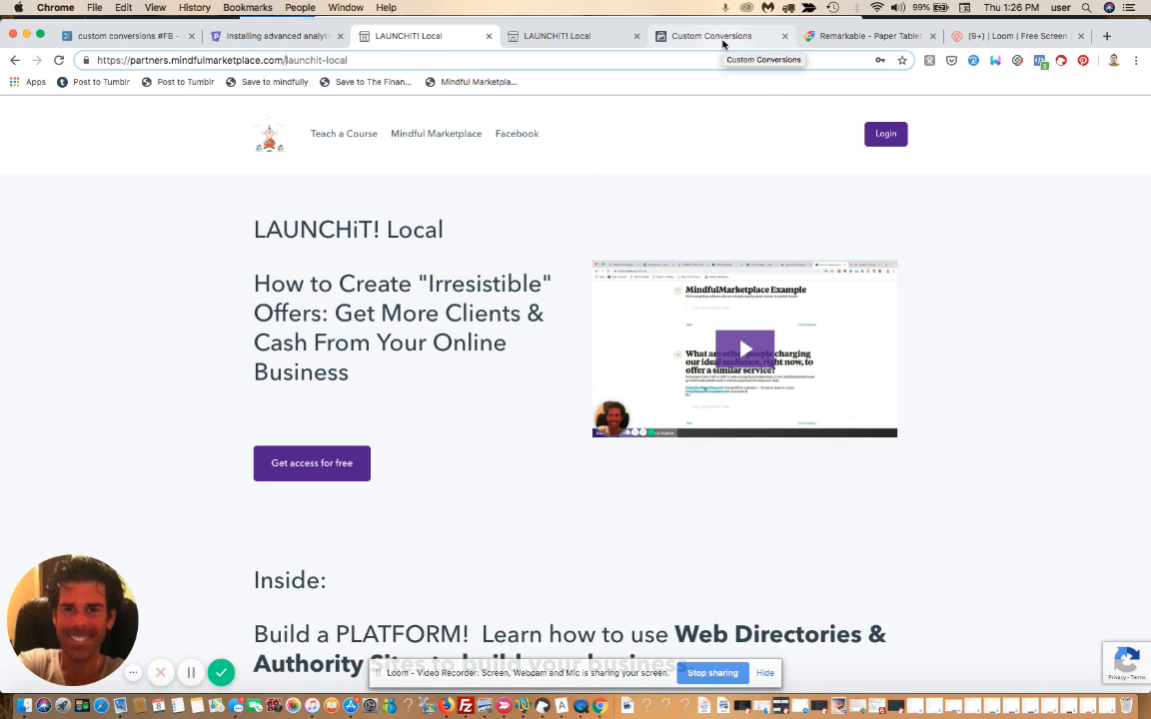
Start the free LAUNCHiT! Local sign-up with a fresh email address and accept the terms
left_click(306, 456)
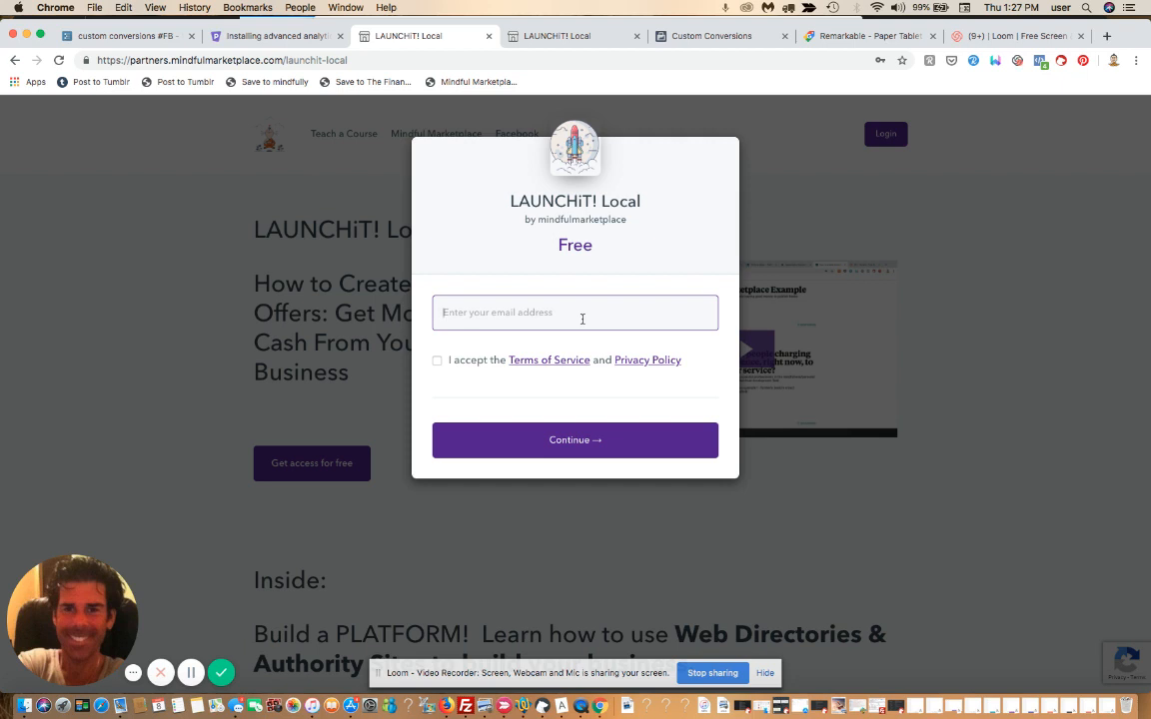
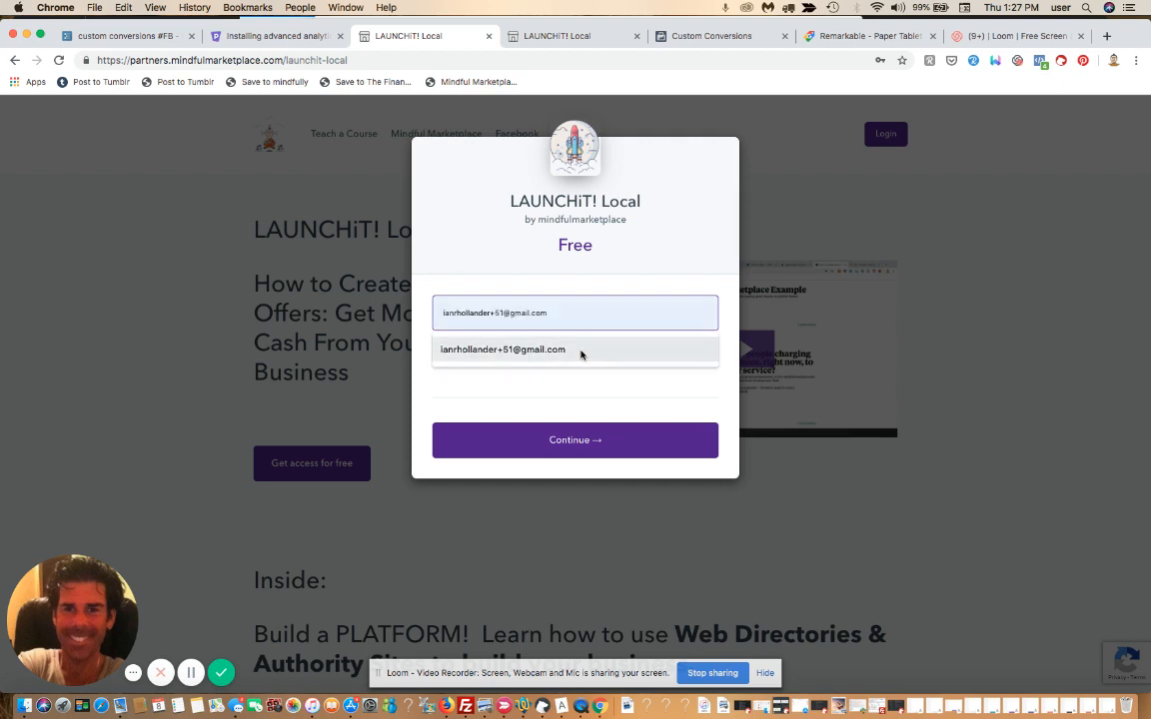
left_click(547, 349)
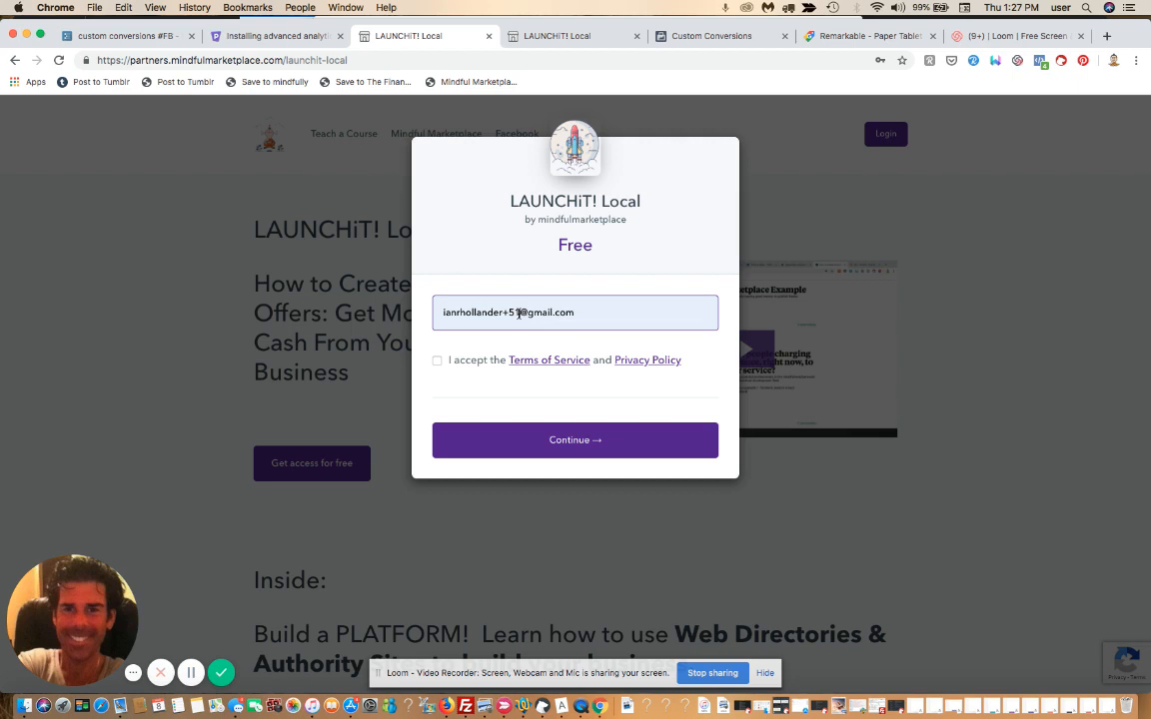
left_click(519, 314)
key("BackSpace")
key("BackSpace")
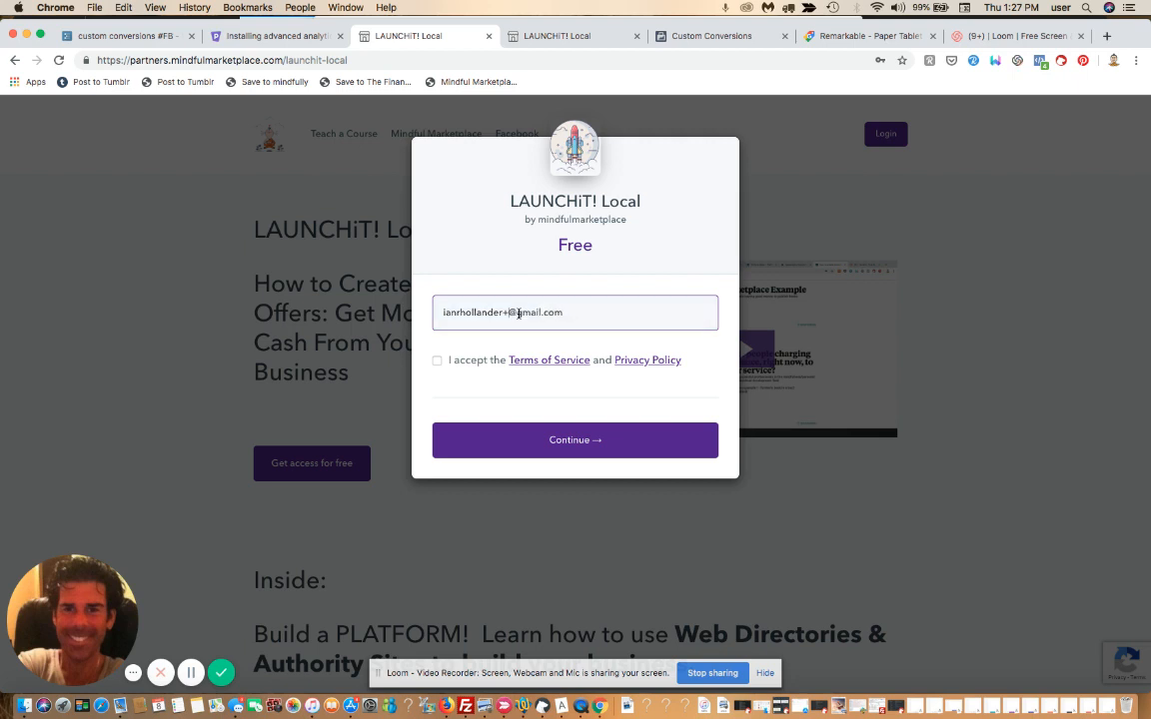
type("38")
left_click(437, 362)
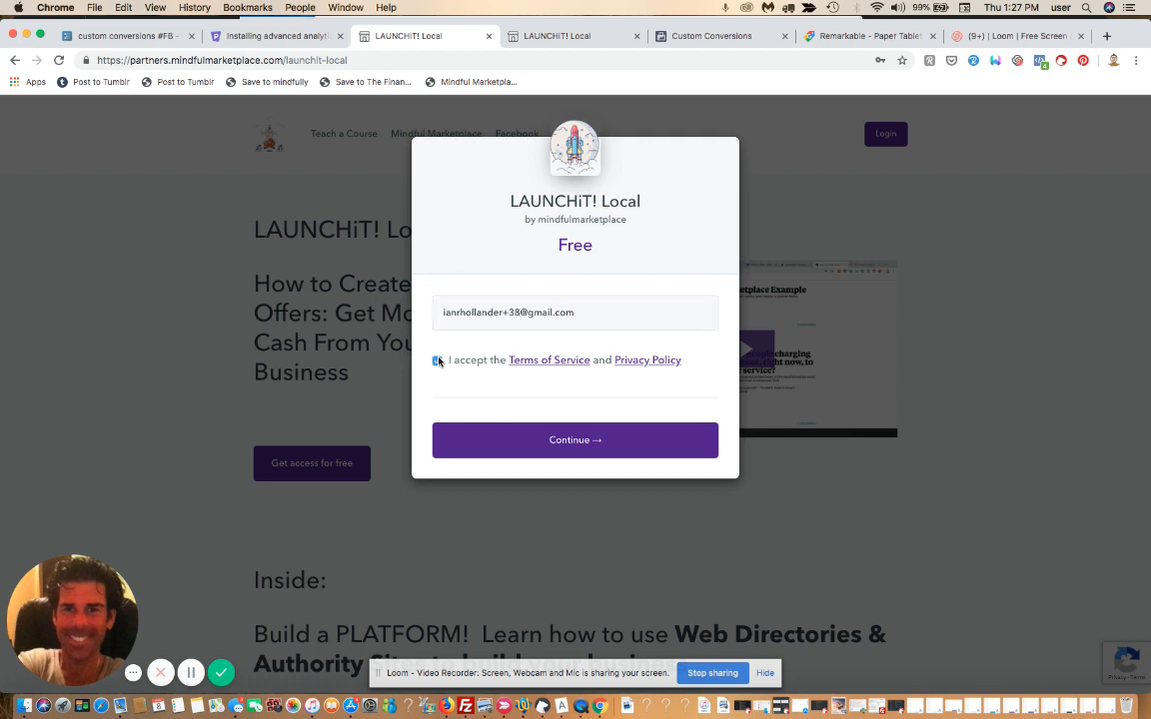
left_click(579, 448)
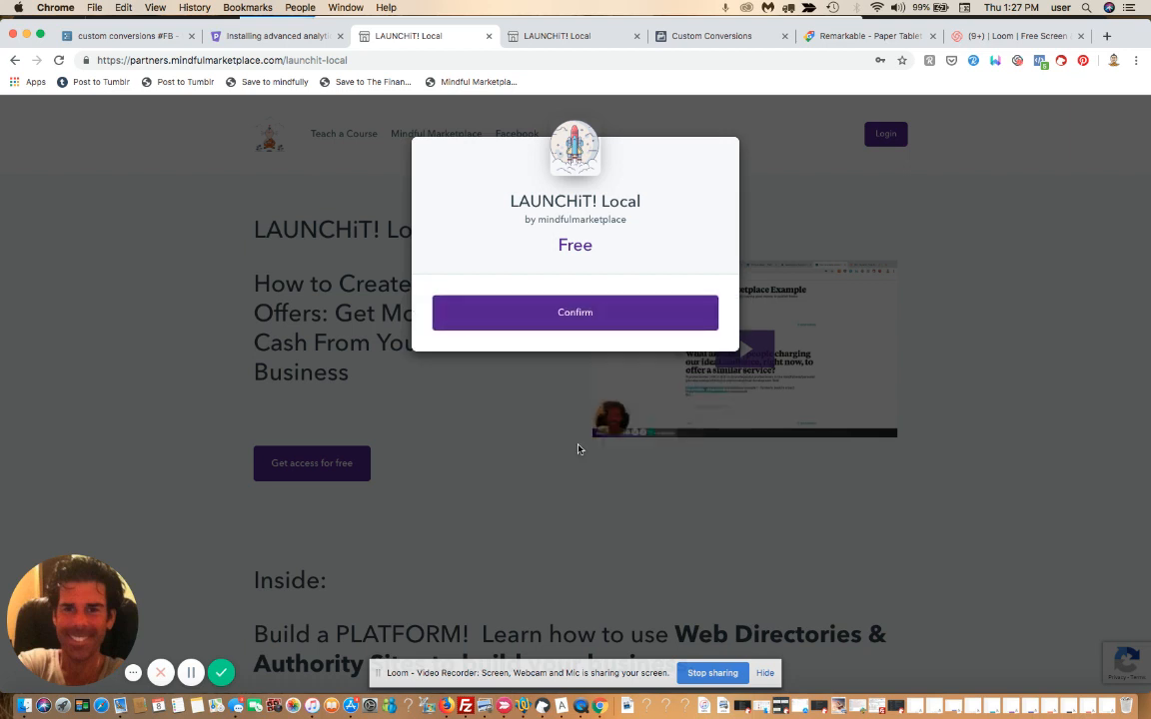
Confirm the free enrolment, enter a first name, opt in to marketing emails, and complete the sign-up
left_click(579, 320)
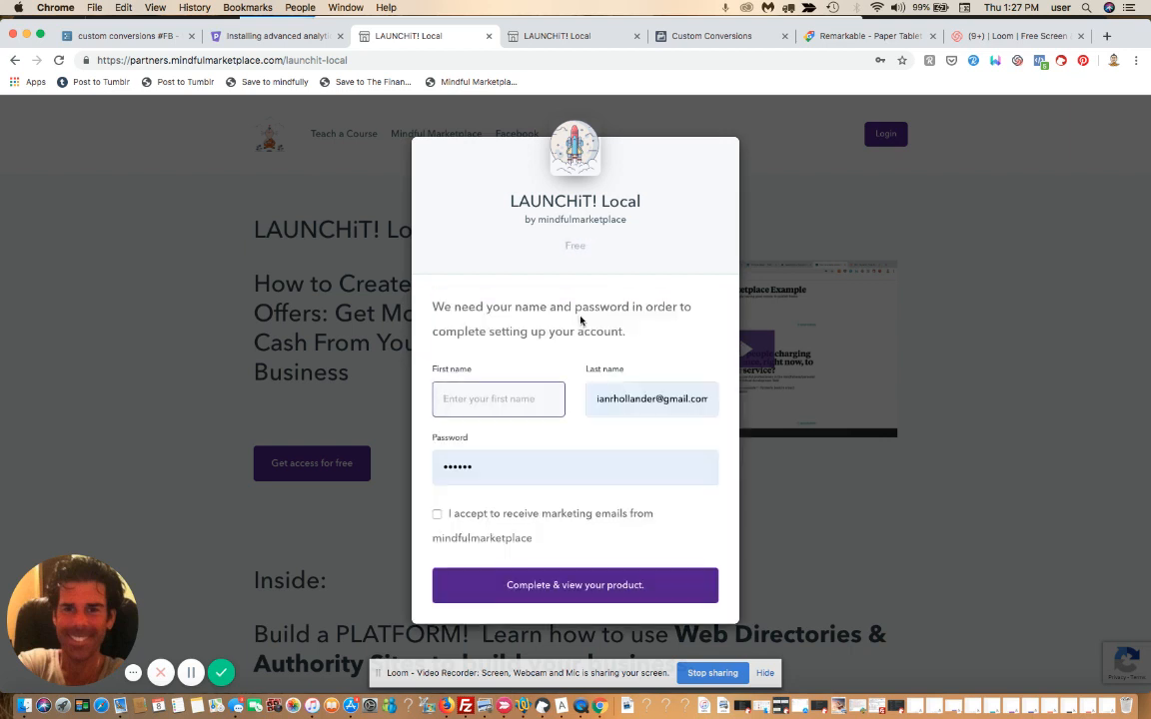
type("ian")
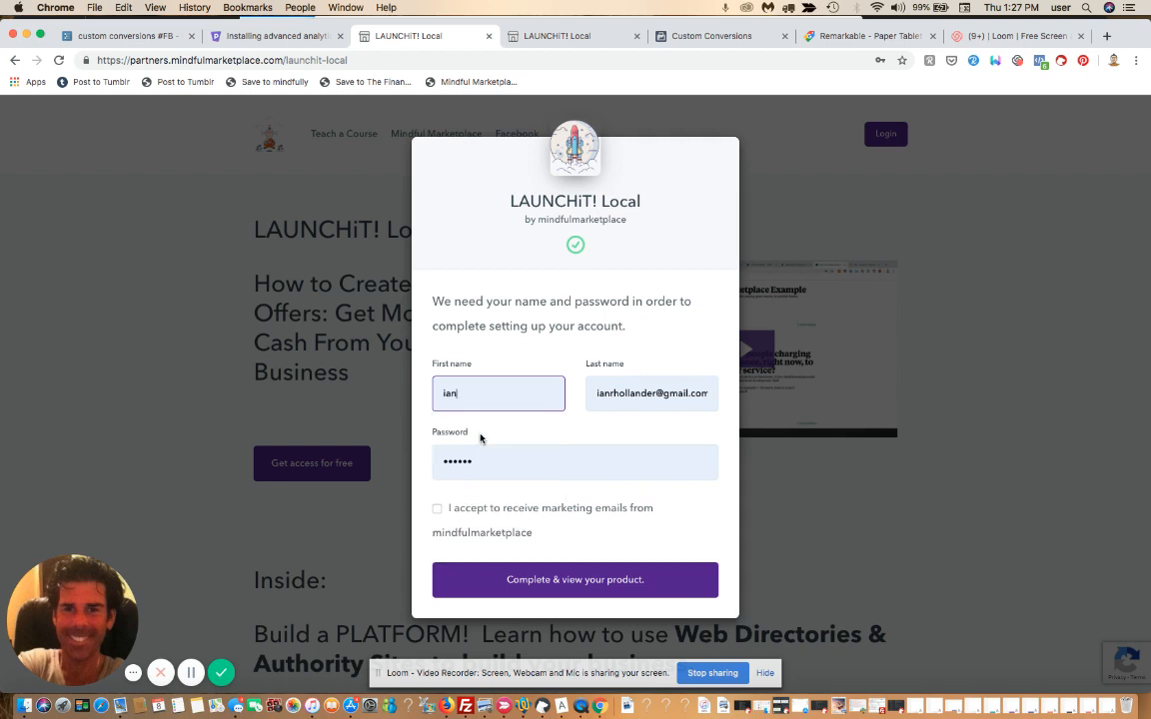
left_click(436, 509)
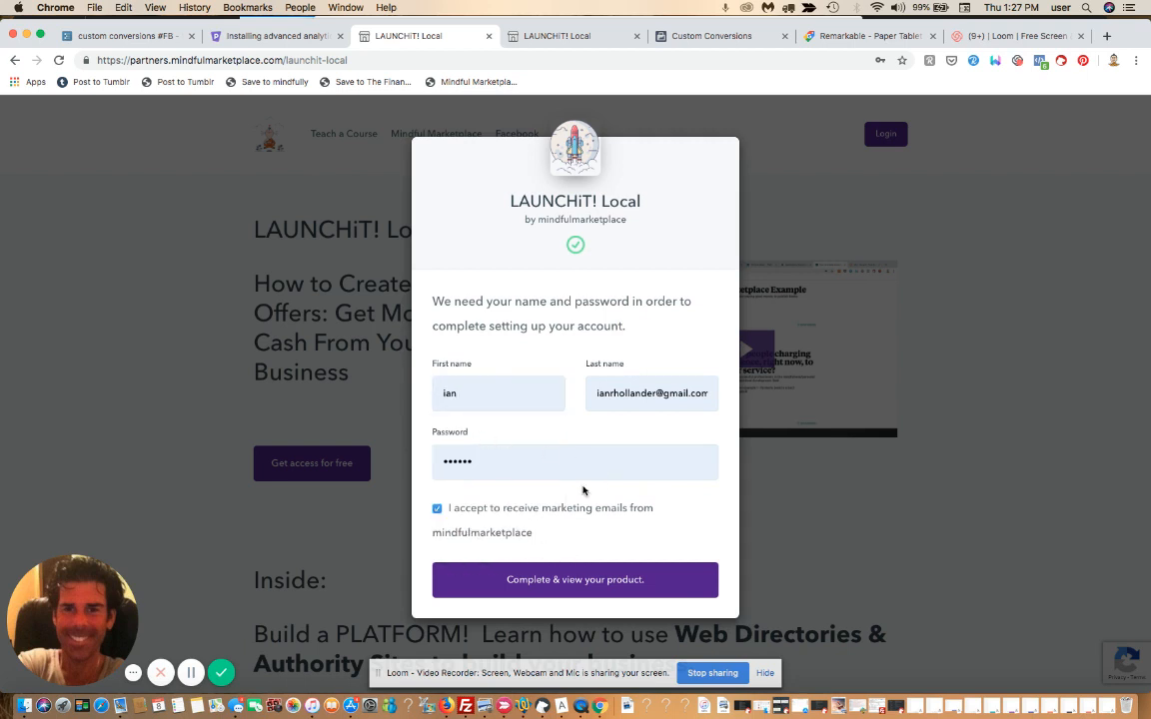
left_click(608, 581)
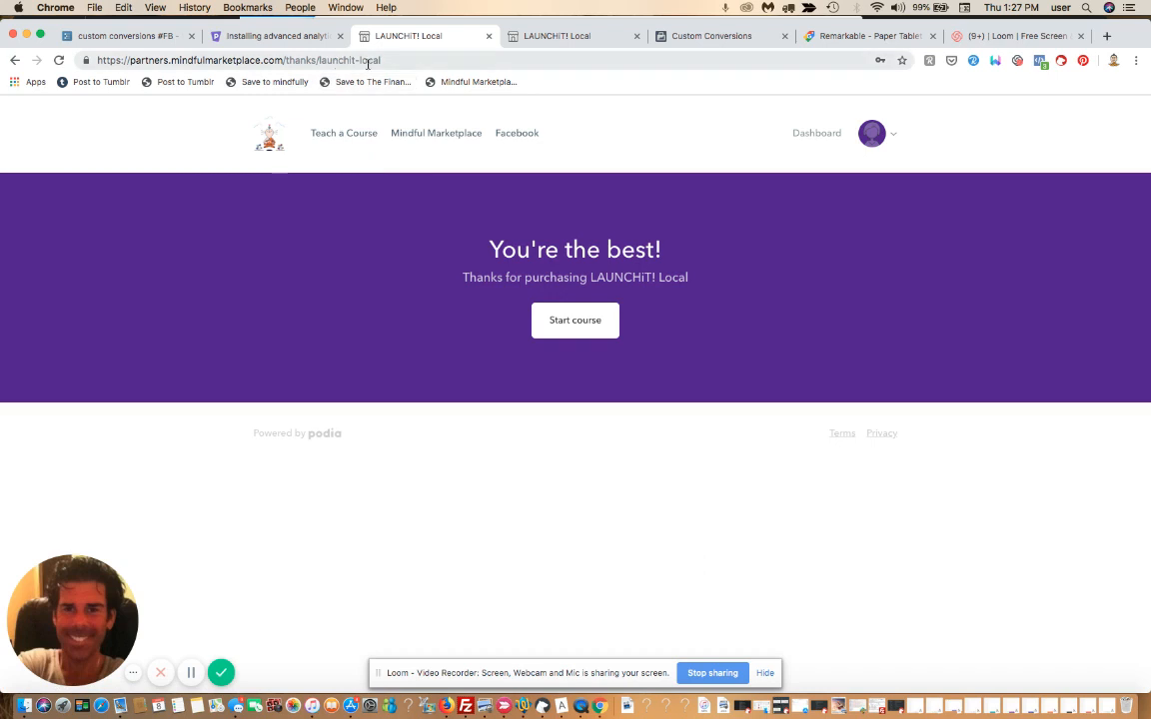
Glance at the other LAUNCHiT! Local tab, then return to the new sign-up's thank-you page
left_click(552, 38)
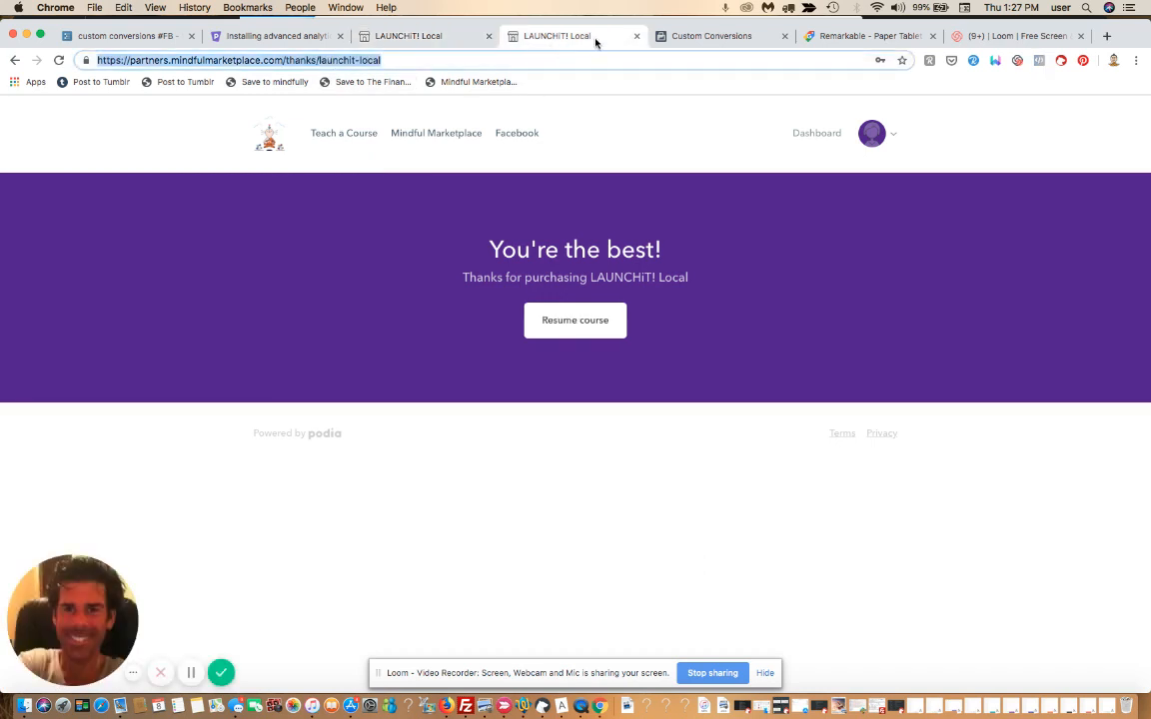
left_click(433, 35)
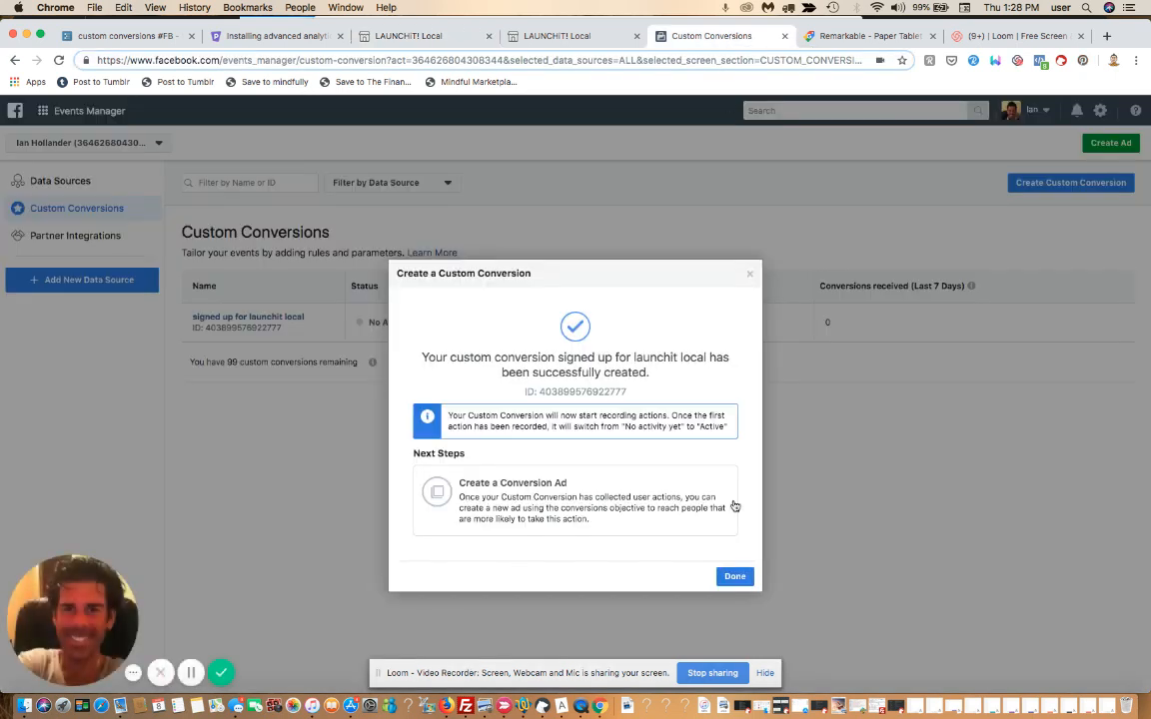
Close the success message for 'signed up for launchit local', check its Overview panel, then collapse it
left_click(734, 576)
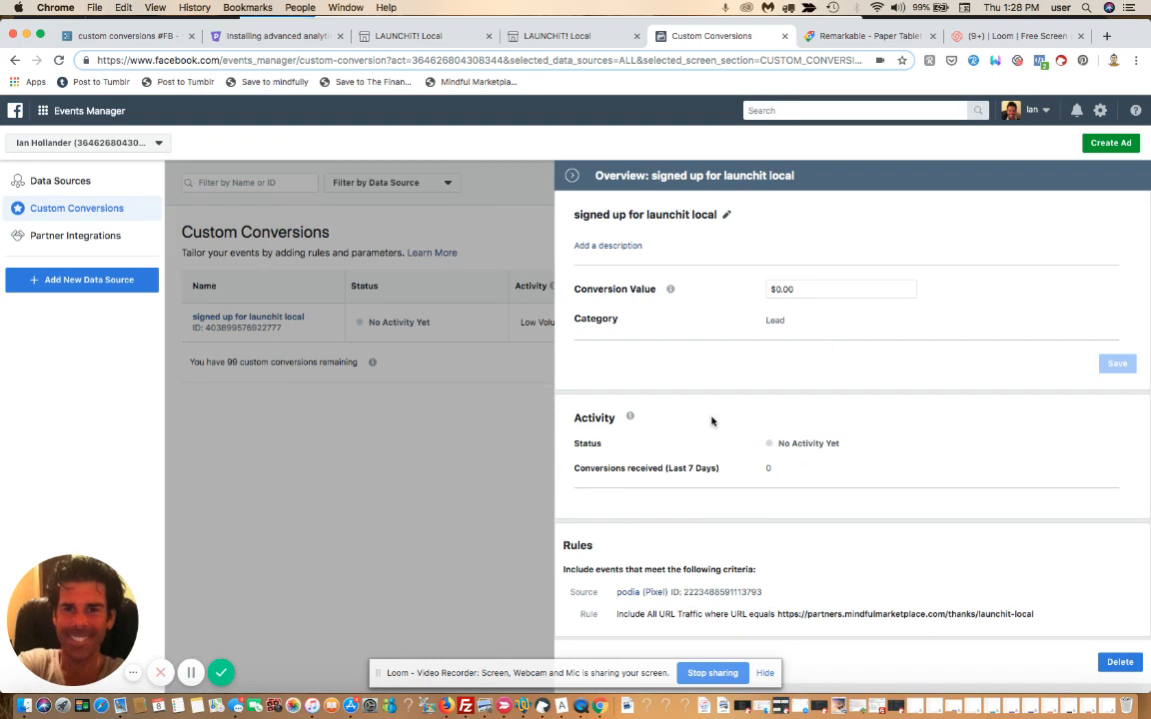
left_click(574, 175)
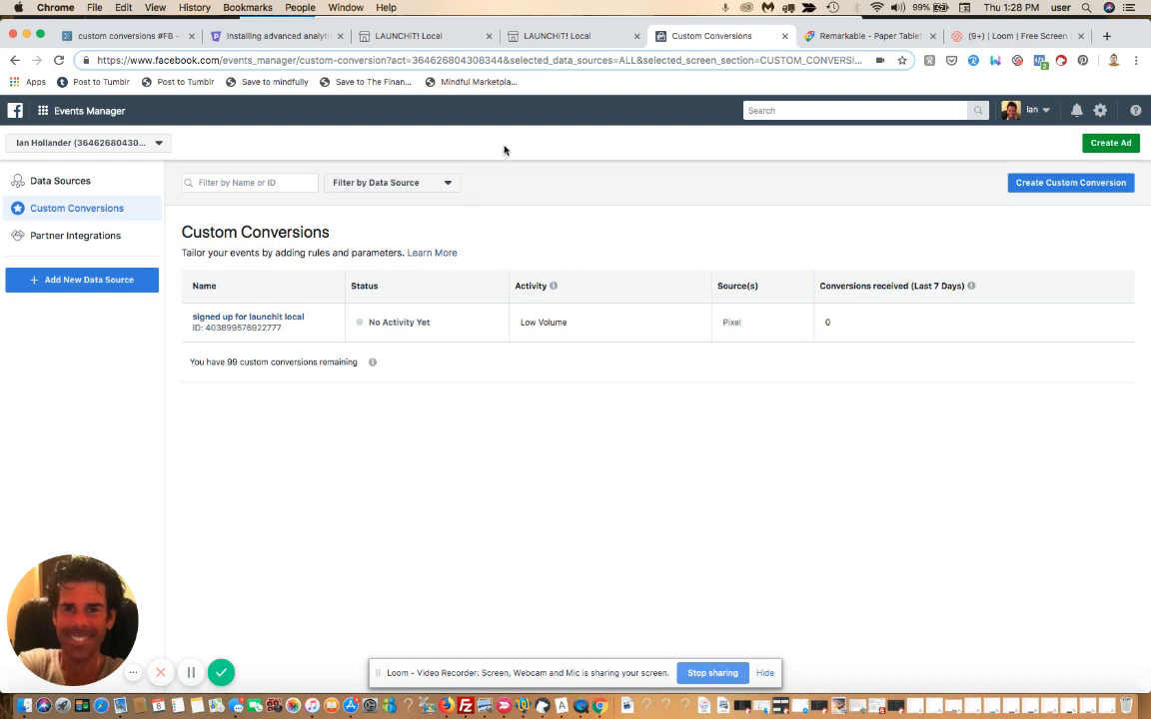
Switch between the two LAUNCHiT! Local tabs, ending on the /thanks/launchit-local page offering to resume the course
left_click(407, 36)
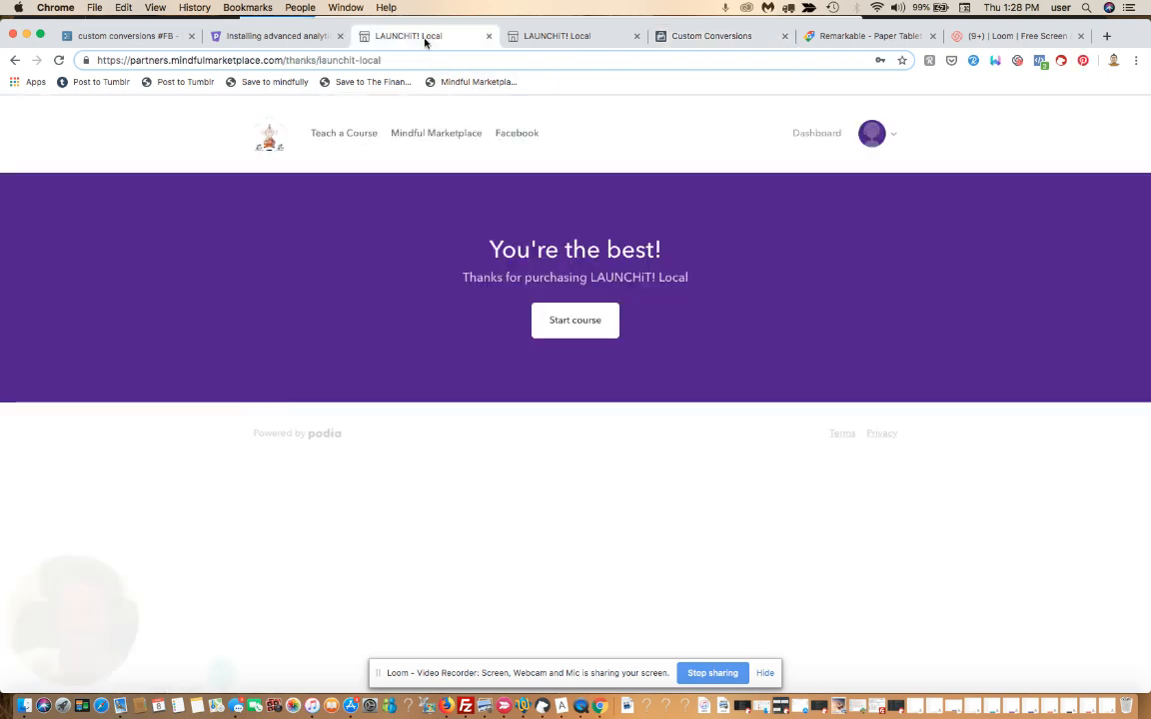
left_click(551, 36)
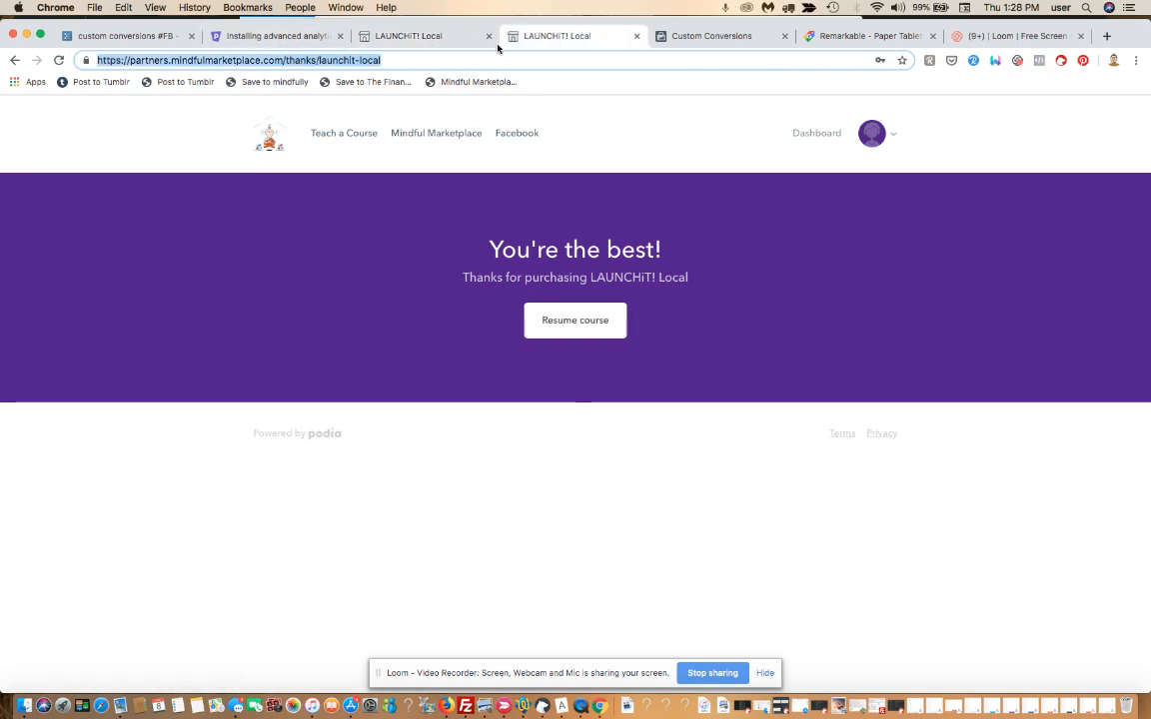